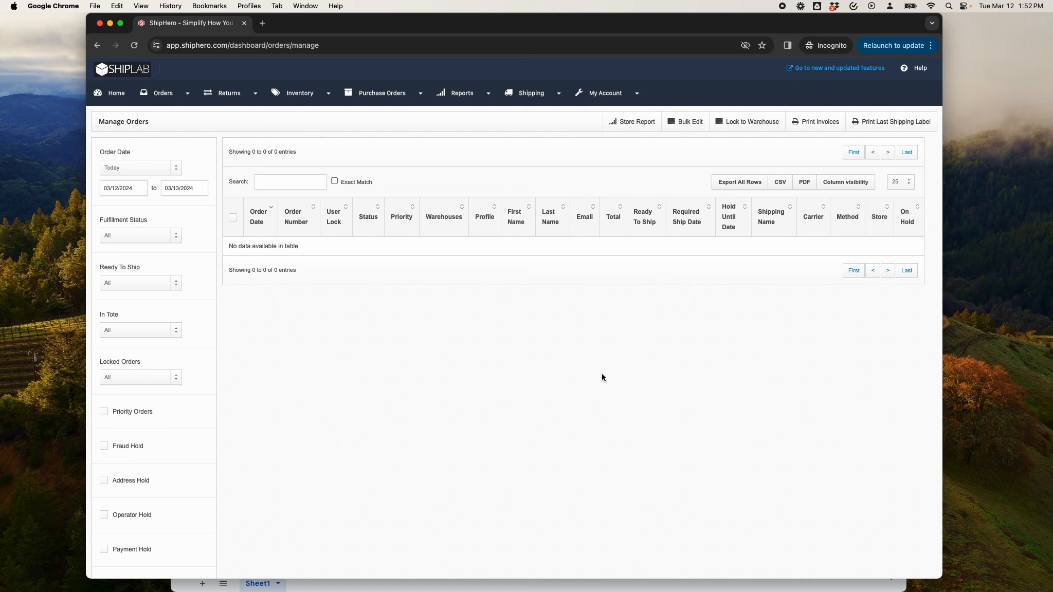
Step: Switch to ShipHero's new and updated features site and open its Billing section
click(328, 93)
mouse_move(162, 90)
click(856, 69)
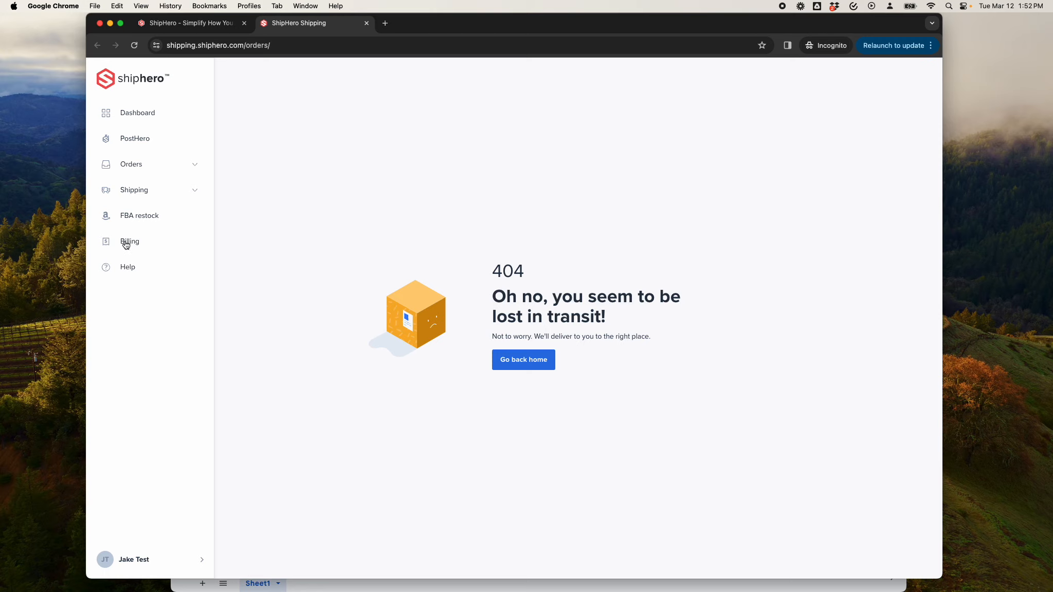
click(126, 242)
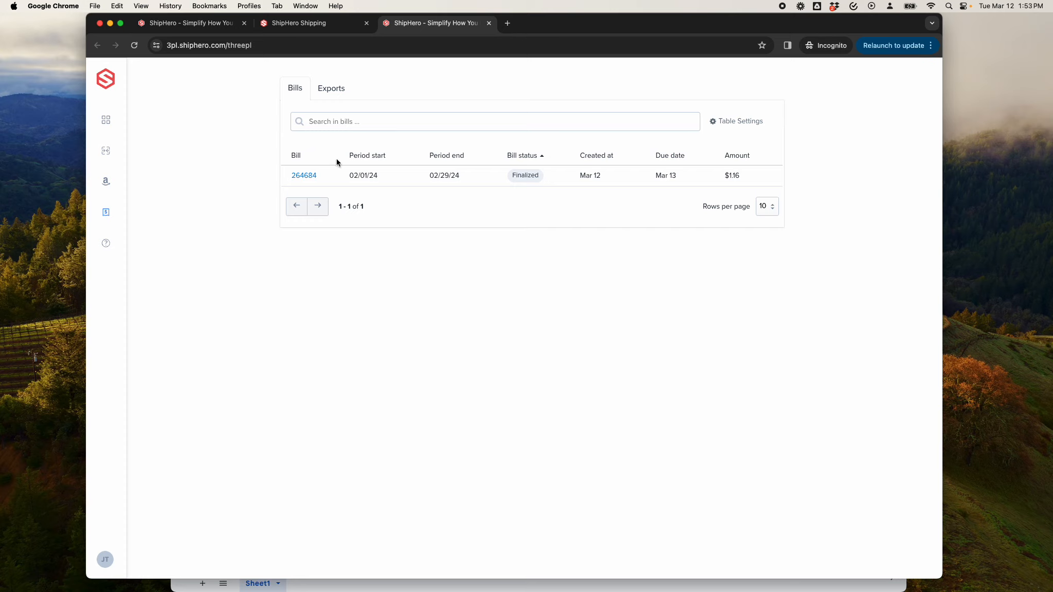
Step: Open the finalized bill for the period 02/01/24 to 02/29/24 and request its CSV export
click(297, 176)
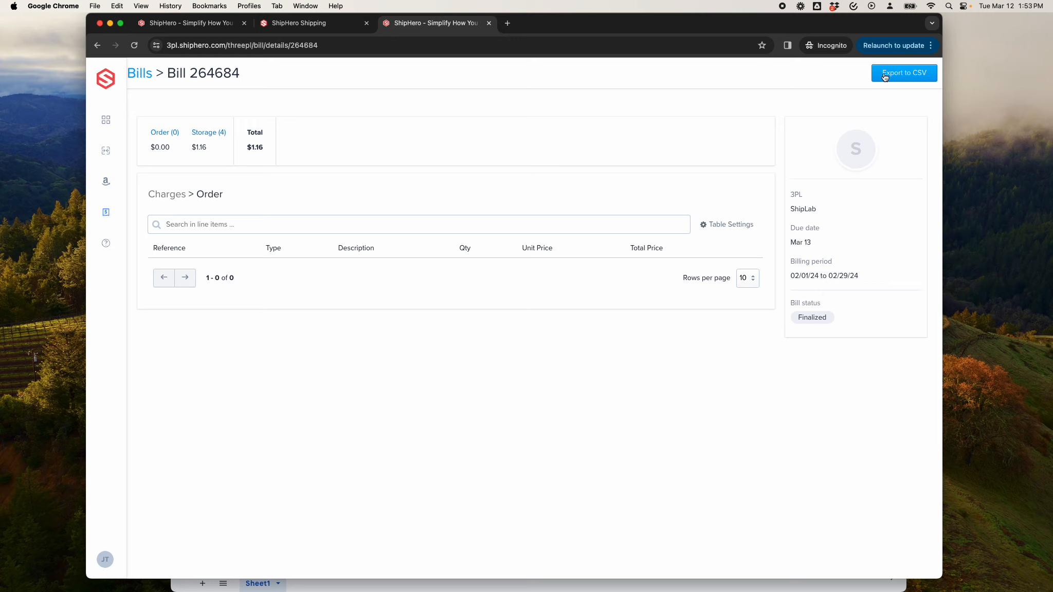
click(914, 77)
click(559, 185)
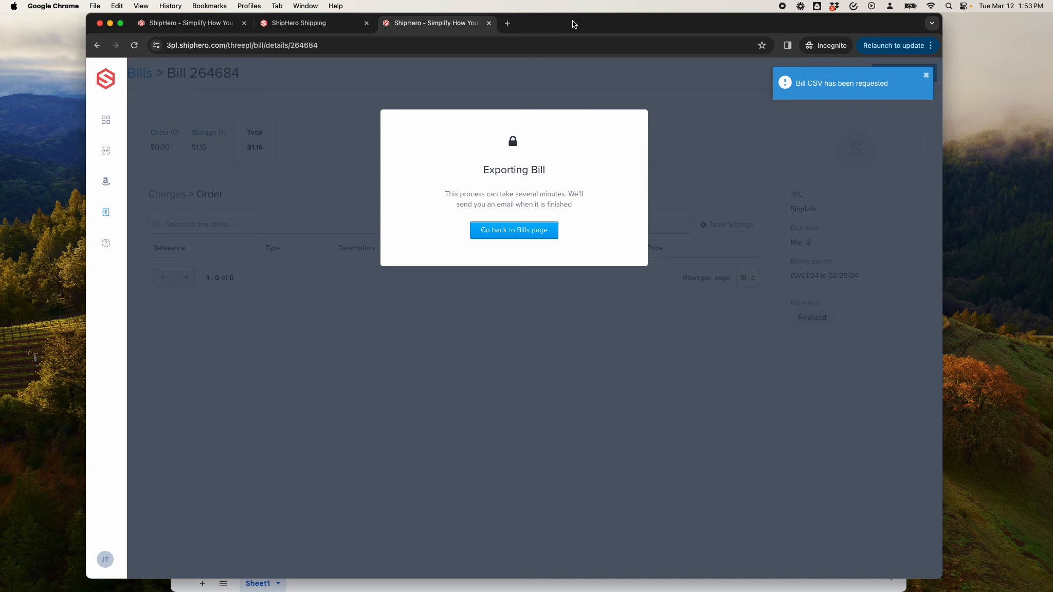
mouse_move(566, 23)
mouse_down()
mouse_move(626, 24)
mouse_move(563, 24)
mouse_up()
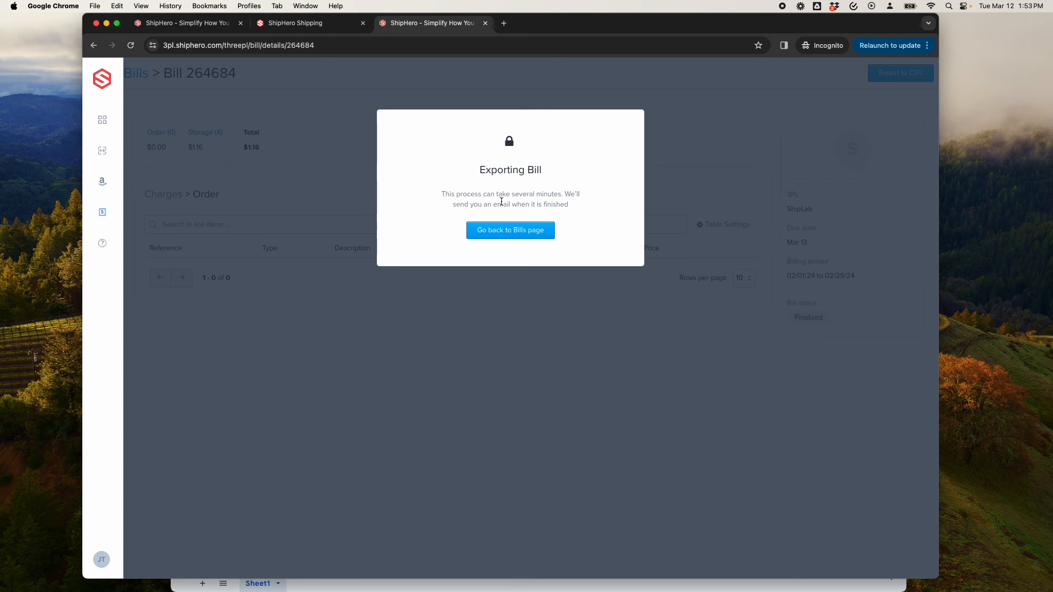
Step: Switch to the SampleBillingExport spreadsheet in Google Sheets and look through its charge rows, returning to the header row
click(526, 587)
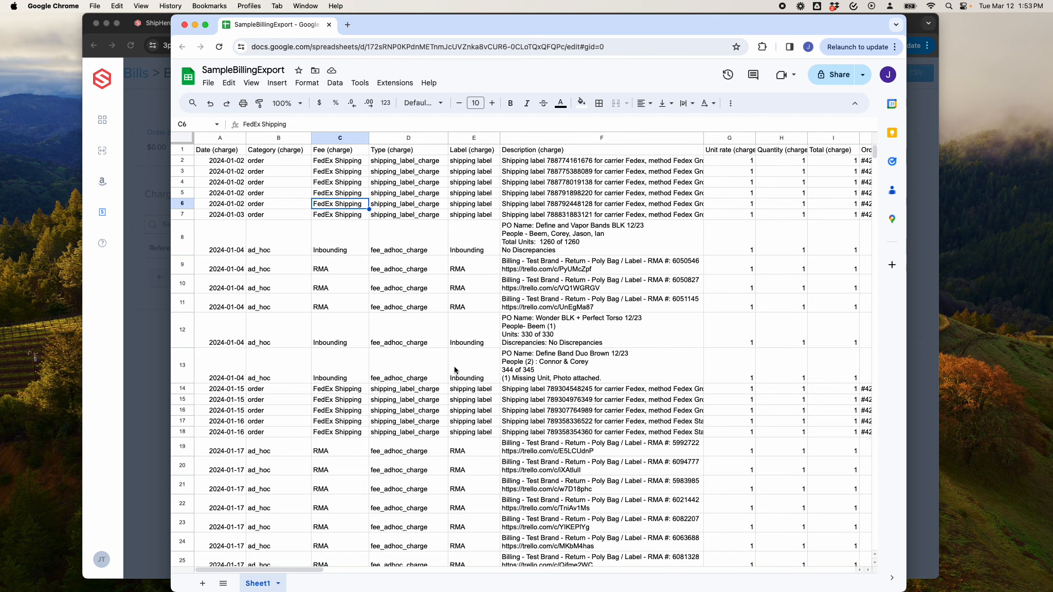
scroll(454, 369, down, 20)
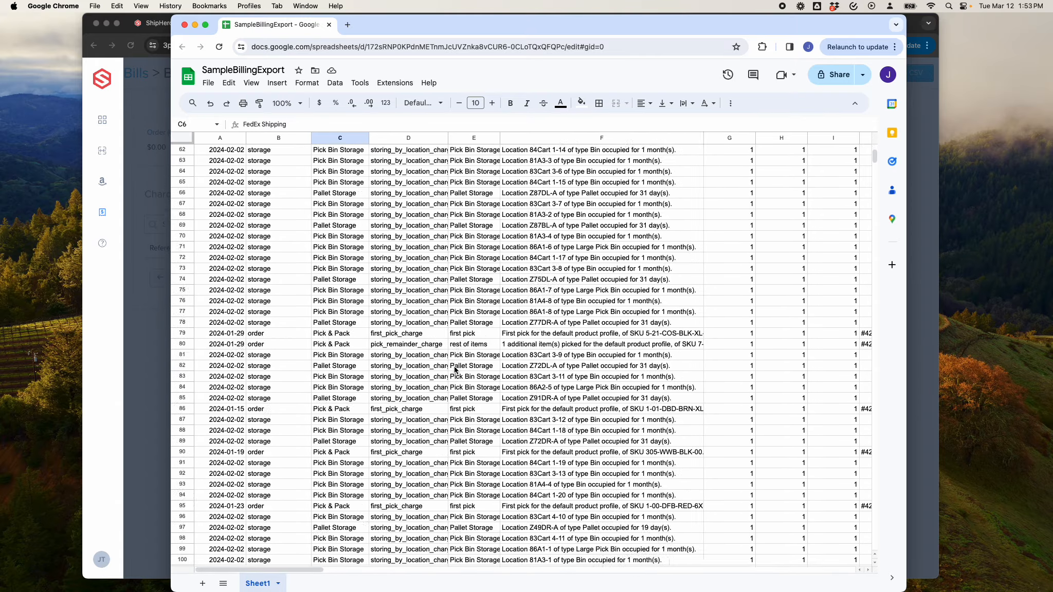
scroll(454, 370, down, 20)
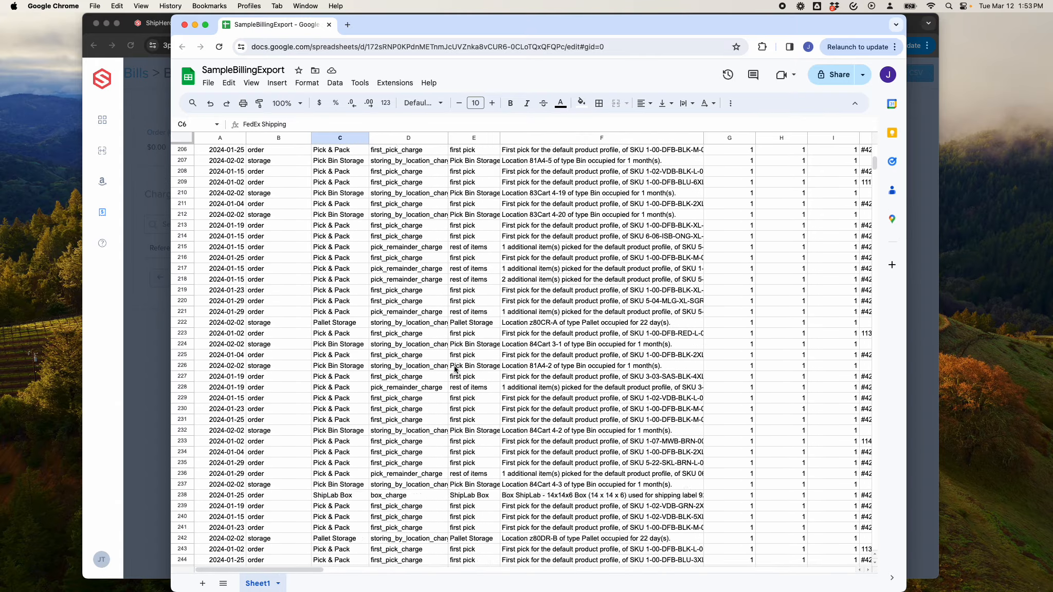
scroll(455, 369, down, 20)
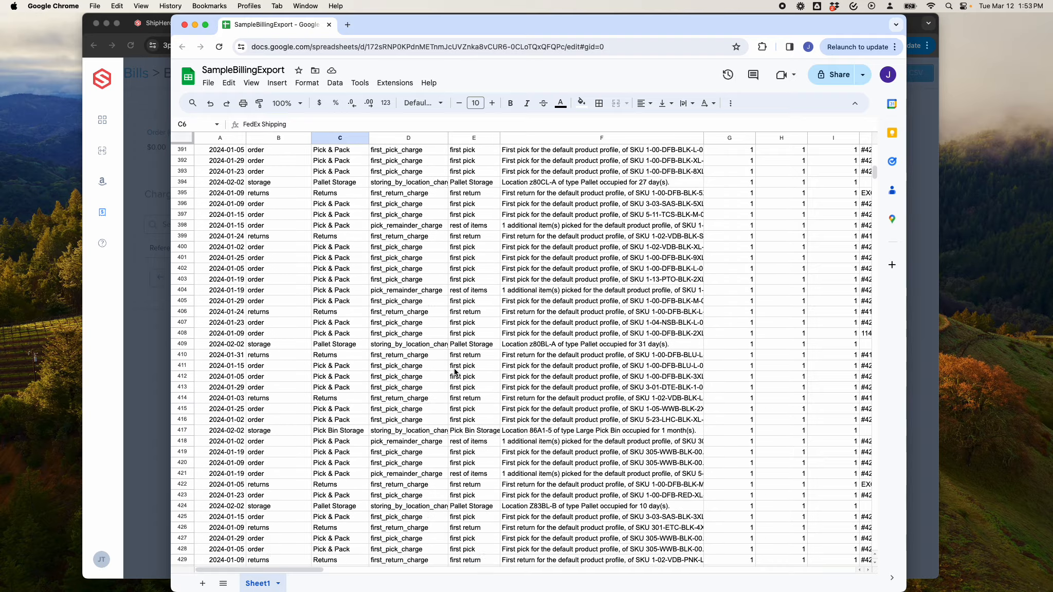
scroll(454, 370, down, 20)
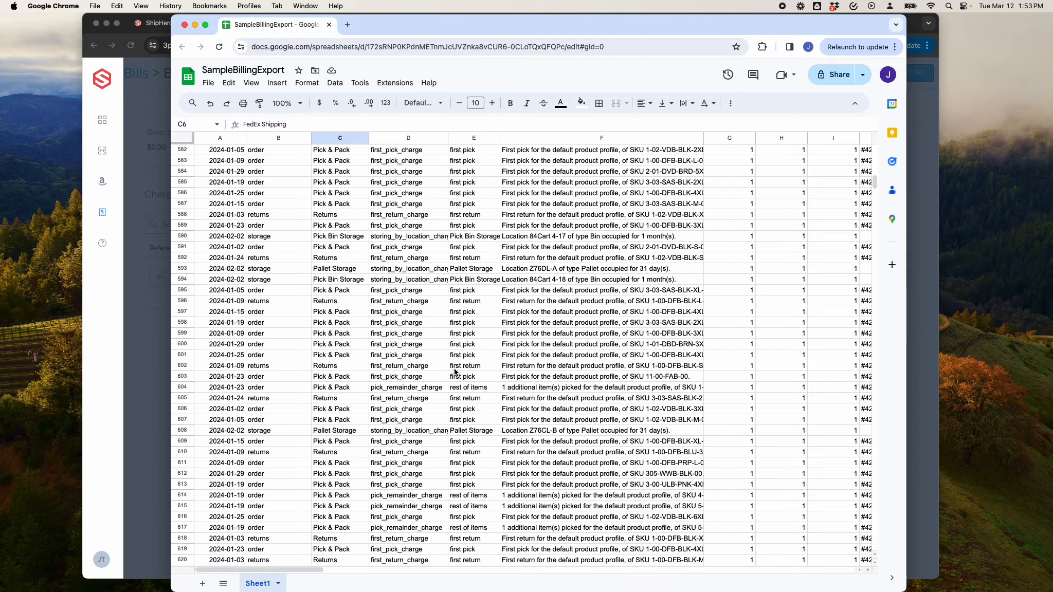
scroll(359, 369, up, 20)
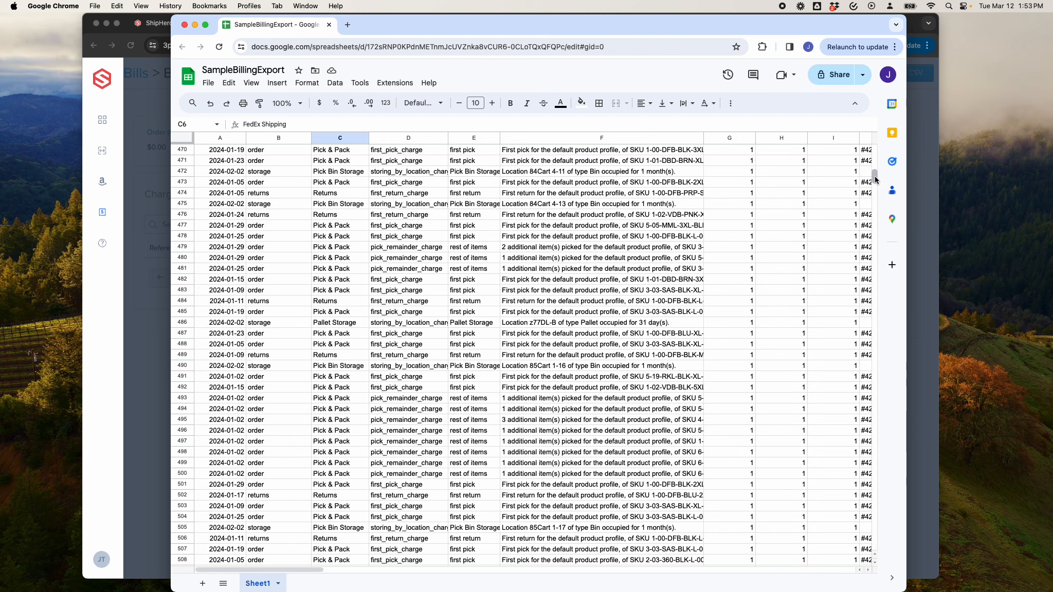
drag(875, 176, 876, 131)
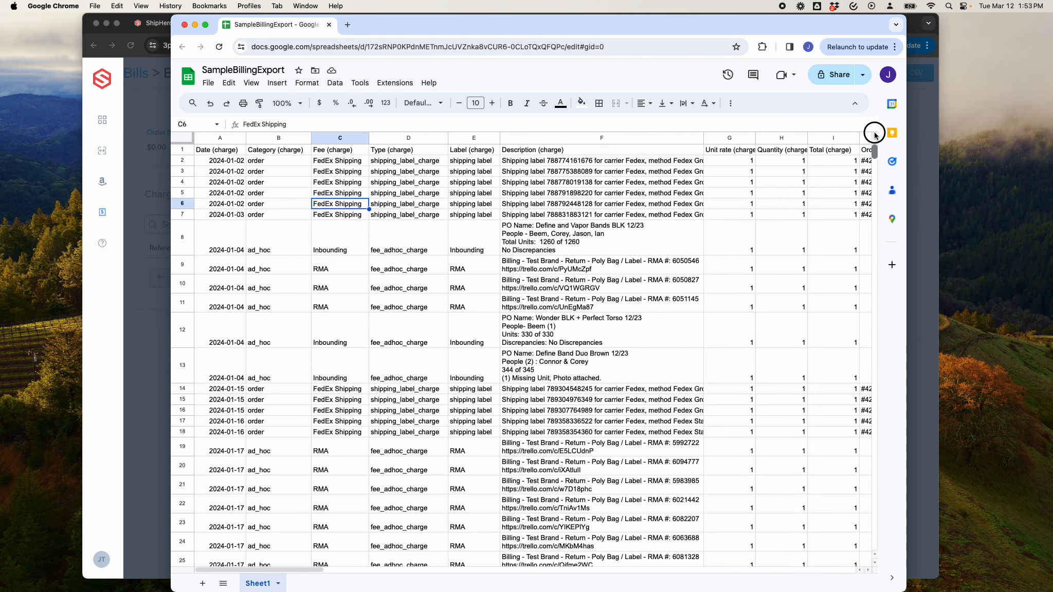
Step: Create a filter over all the data in Sheet1
click(459, 215)
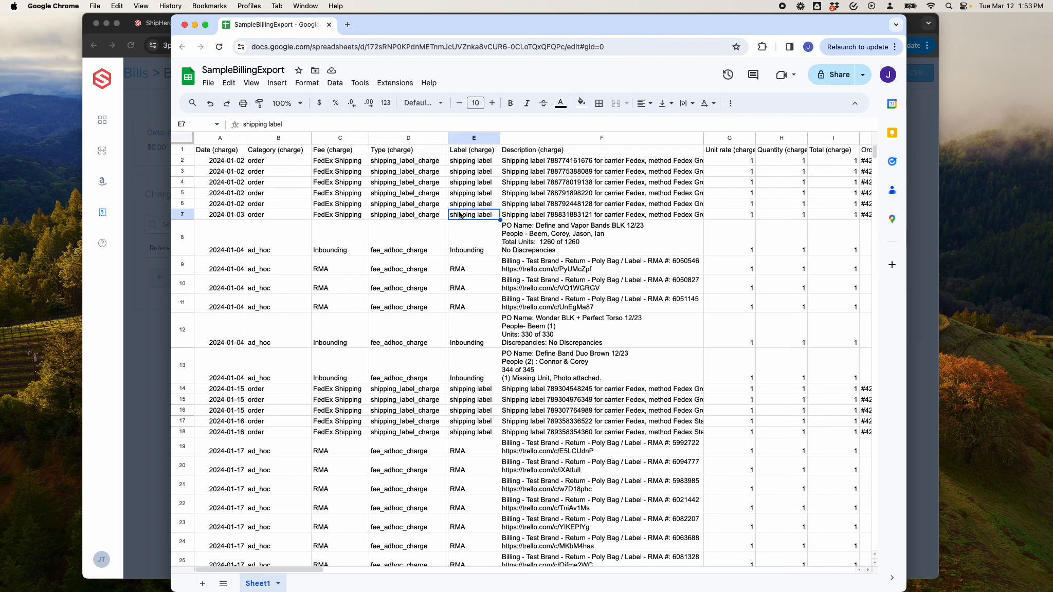
key(super+a)
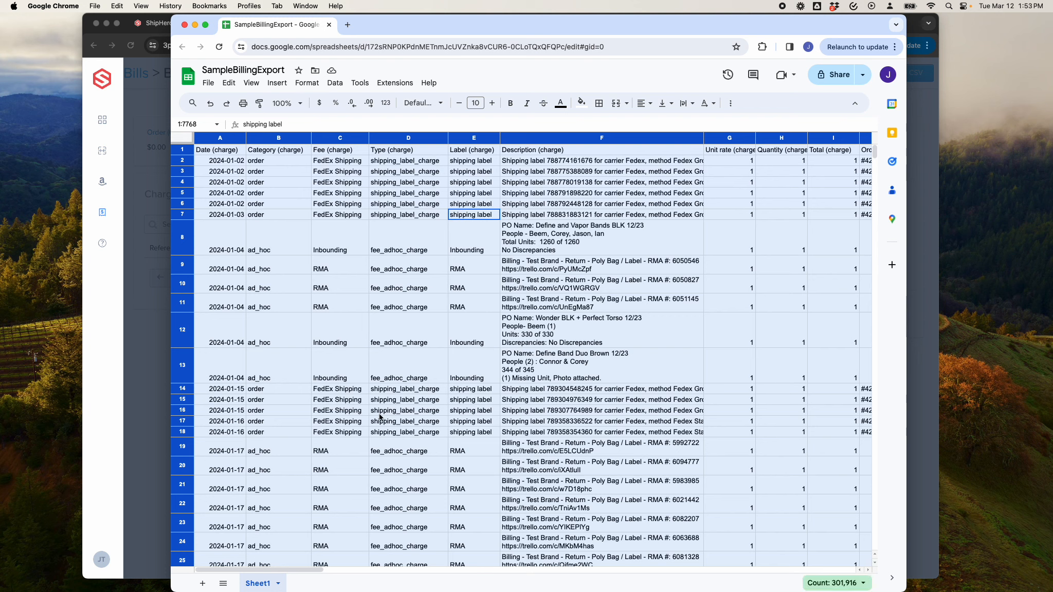
click(335, 84)
click(366, 150)
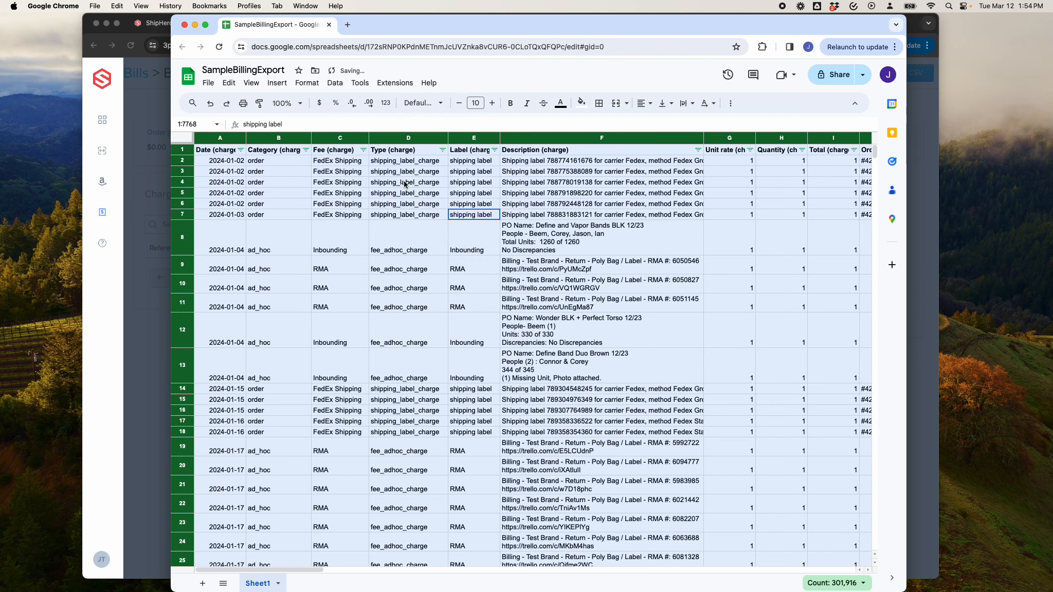
click(433, 194)
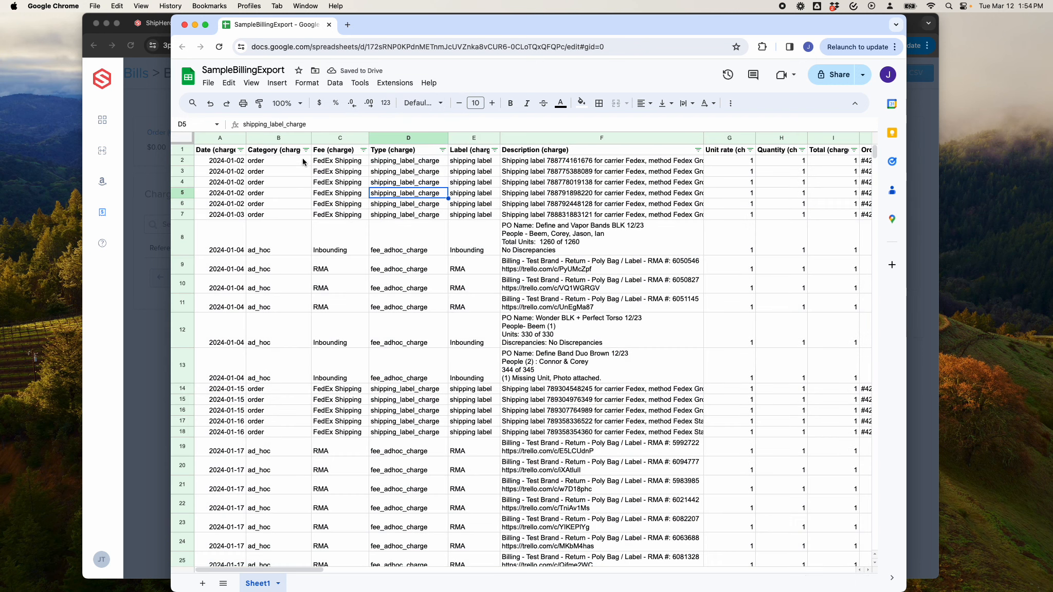
Step: Examine the Fee (charge) column and the fee types offered in its filter, leaving the filter unapplied
click(359, 138)
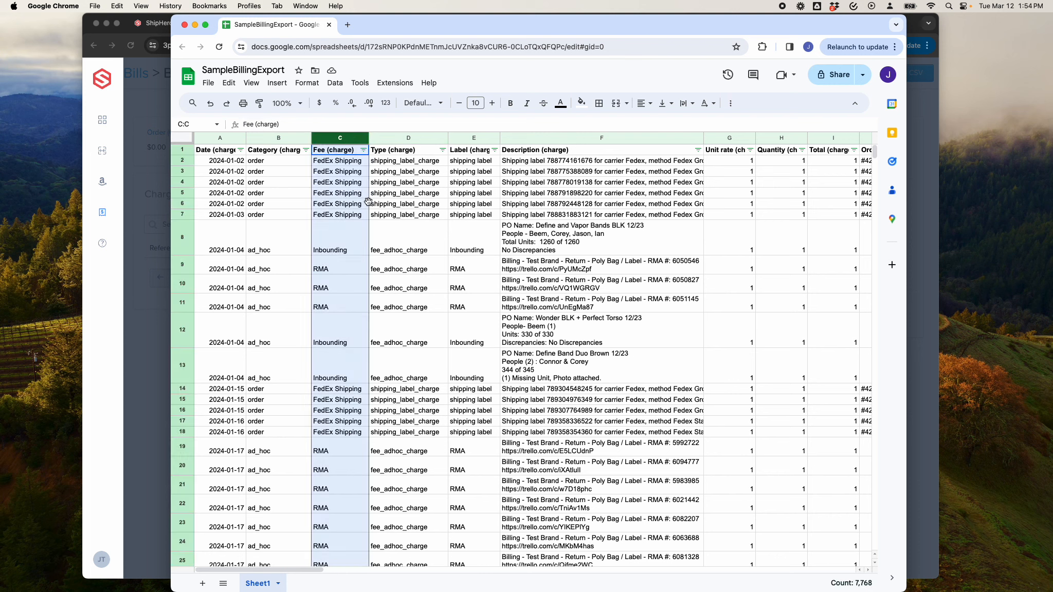
click(360, 183)
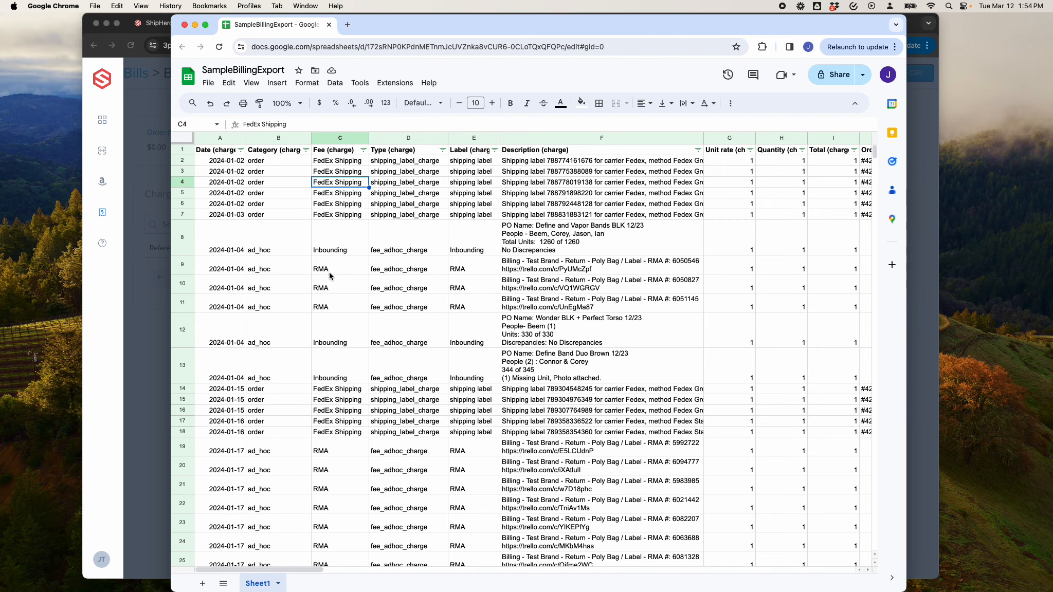
scroll(332, 414, down, 5)
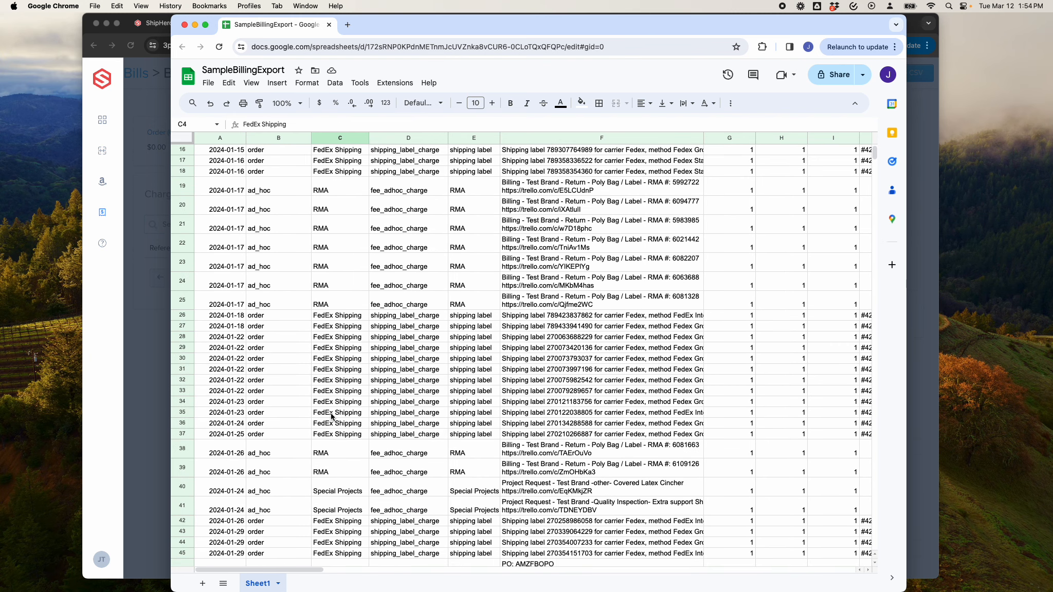
scroll(331, 414, up, 5)
click(363, 150)
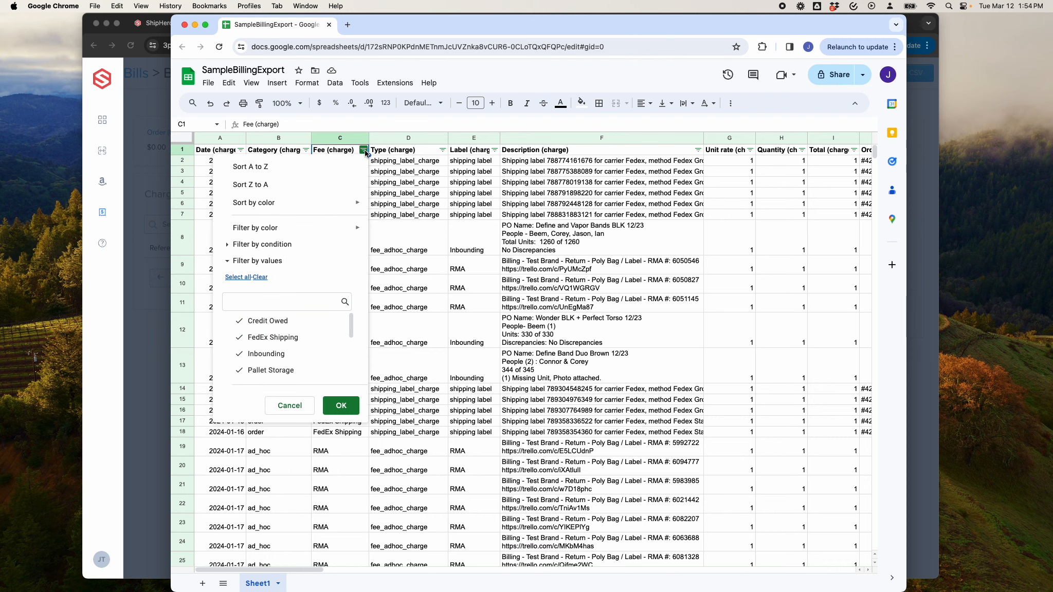
scroll(278, 337, down, 2)
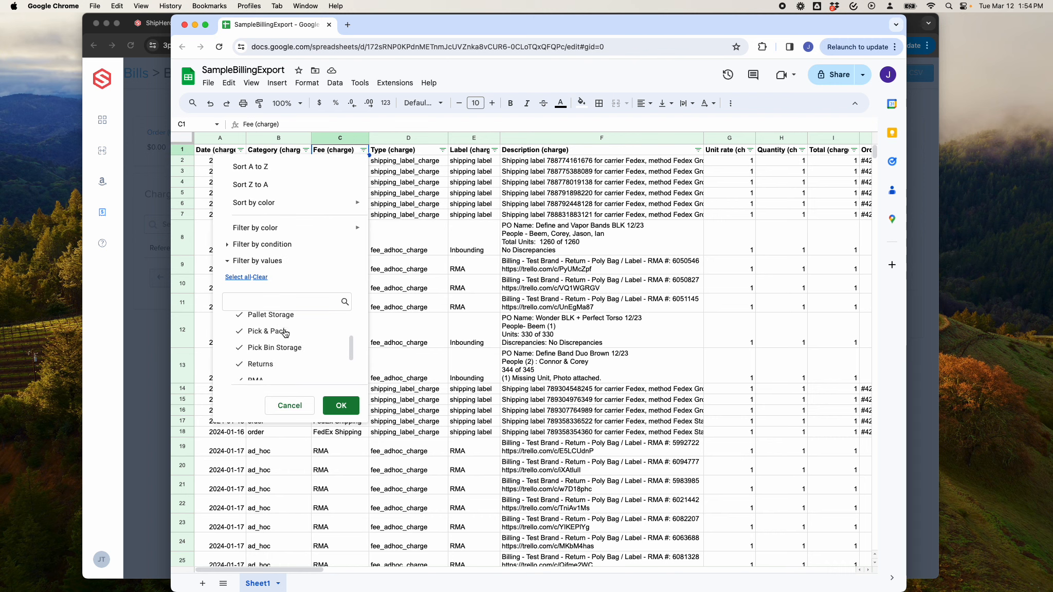
scroll(278, 337, up, 2)
click(290, 406)
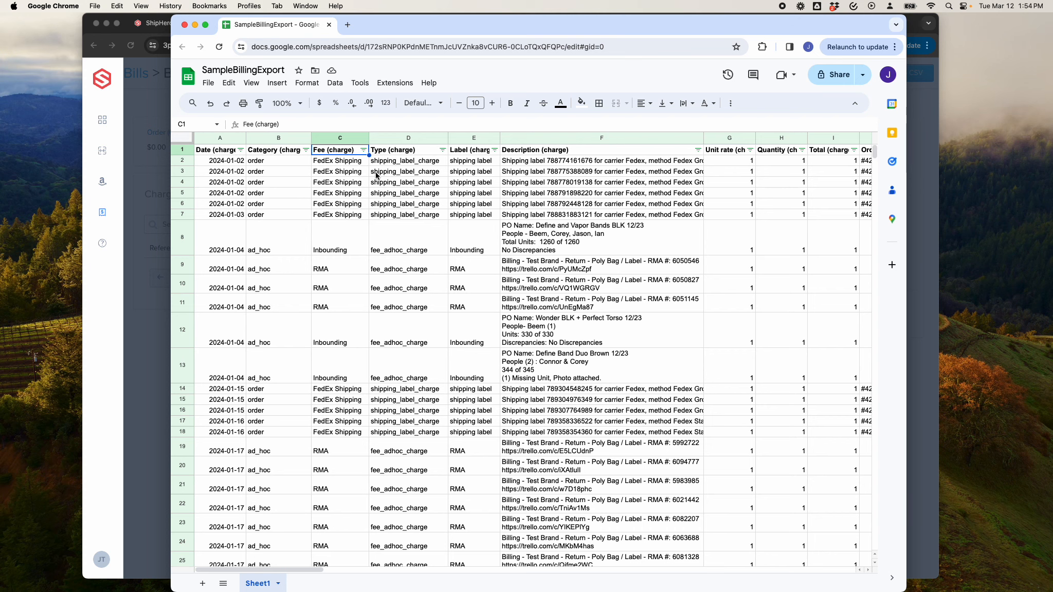
click(315, 182)
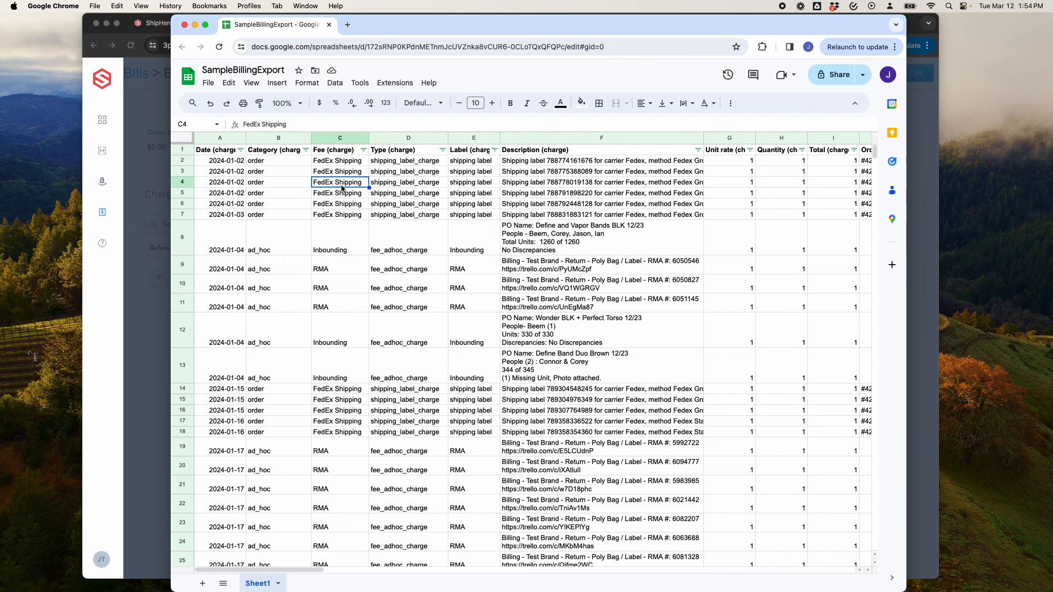
Step: Filter the Fee (charge) column to Inbounding only, and select the filtered Total (charge) cells to sum them
click(365, 150)
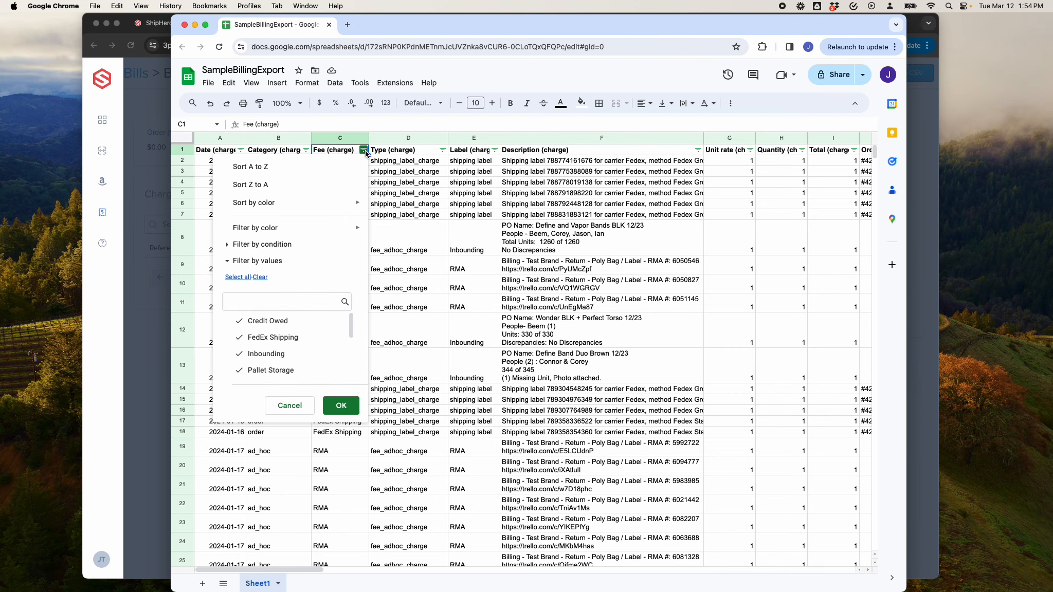
click(273, 355)
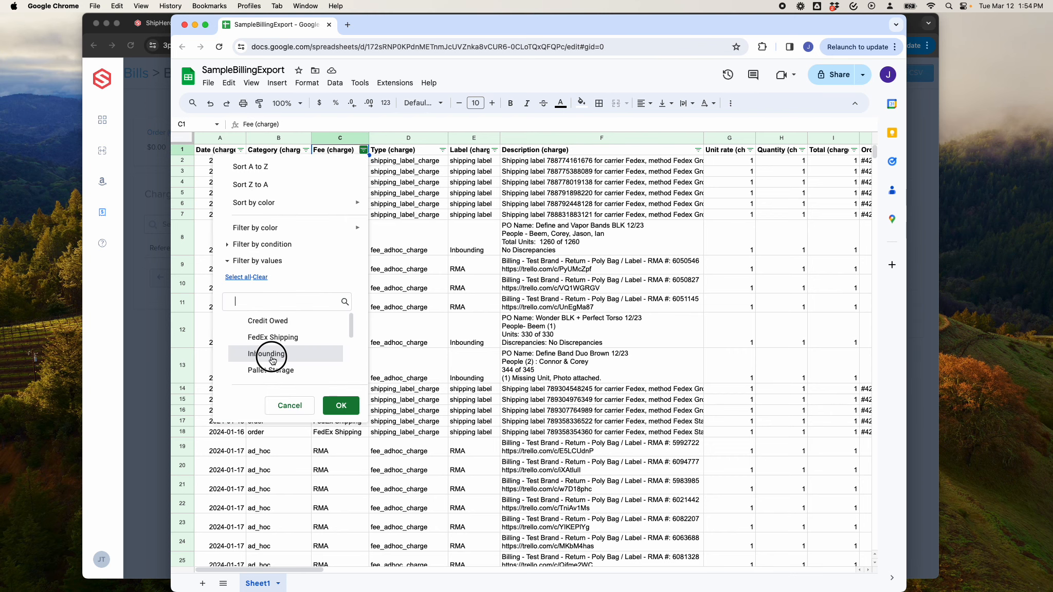
click(338, 406)
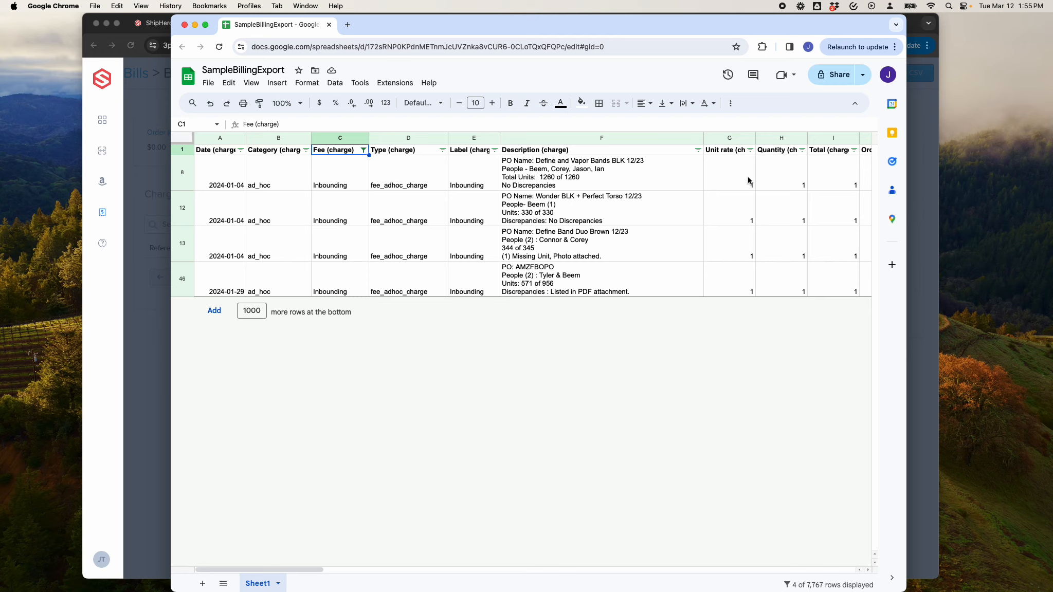
click(722, 166)
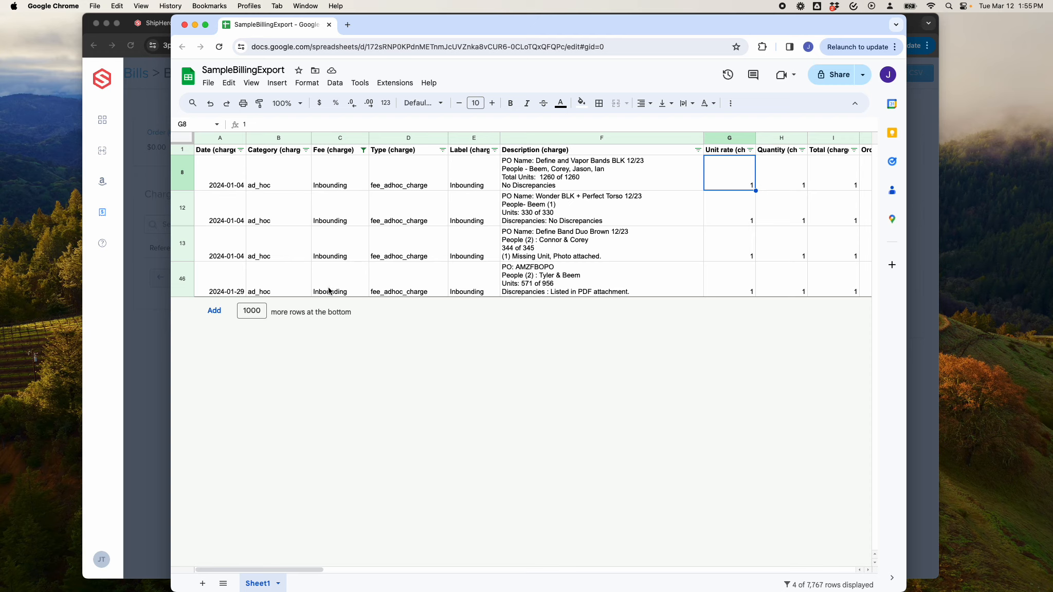
drag(830, 184, 833, 284)
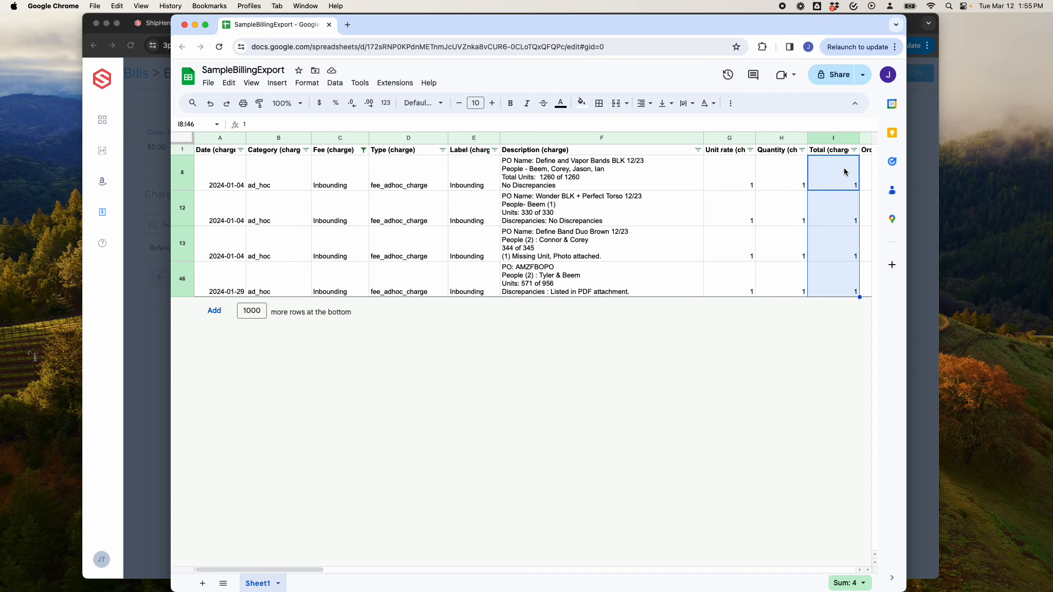
Step: Change the Fee (charge) filter to Pallet Storage and Pick Bin Storage only, and look through the filtered storage rows
click(363, 150)
click(261, 278)
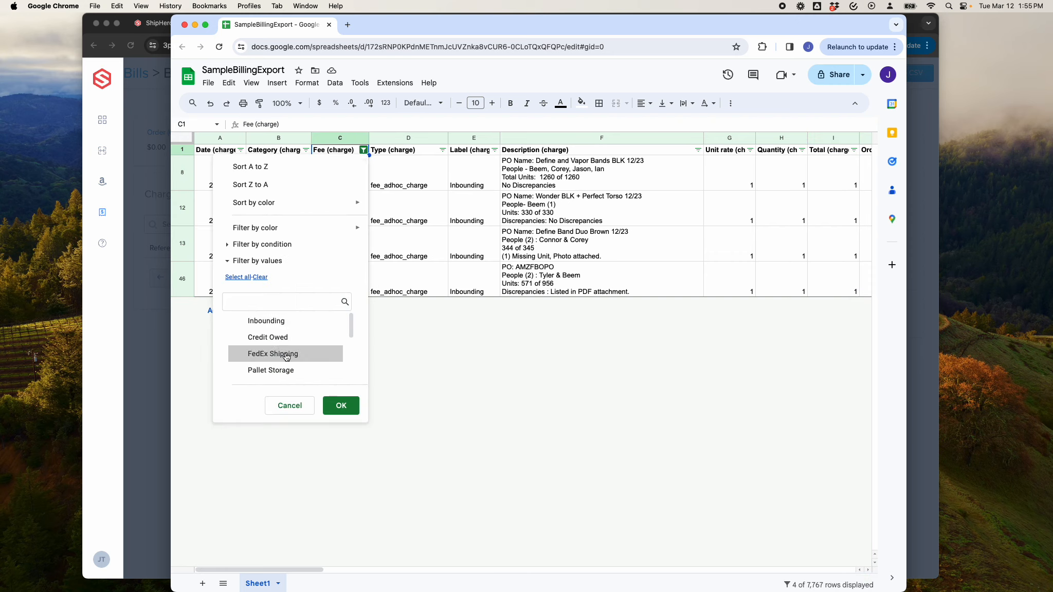
scroll(287, 350, down, 3)
scroll(287, 356, up, 1)
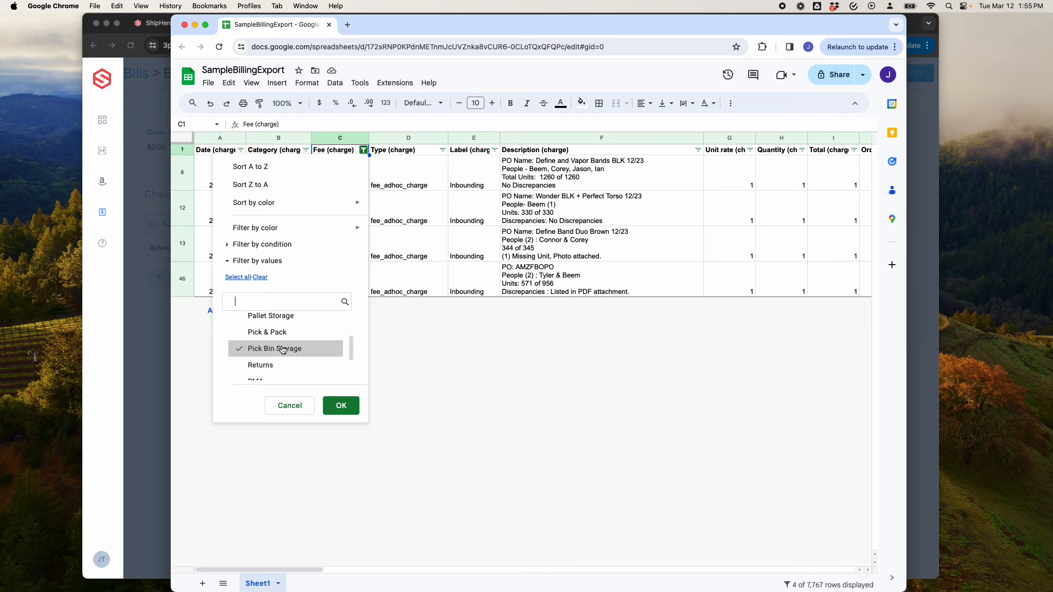
scroll(283, 350, down, 1)
scroll(282, 345, up, 1)
click(263, 319)
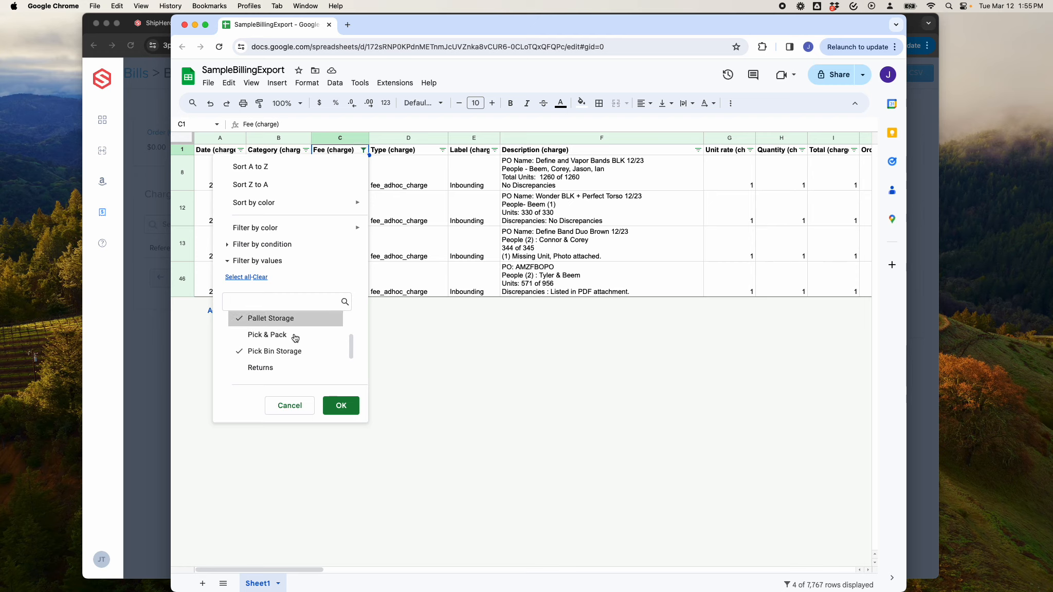
click(341, 405)
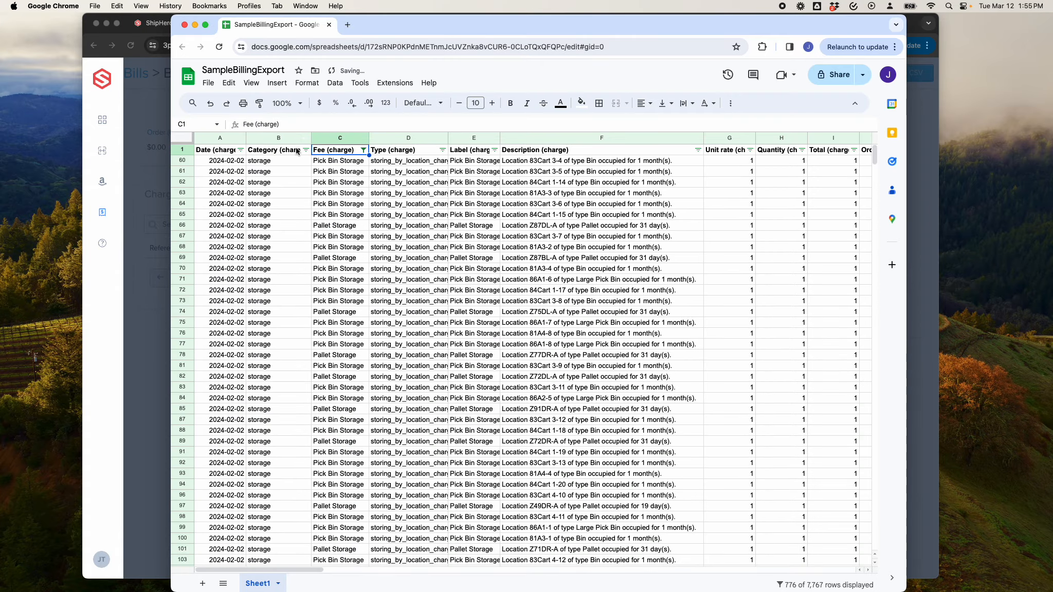
scroll(406, 301, down, 20)
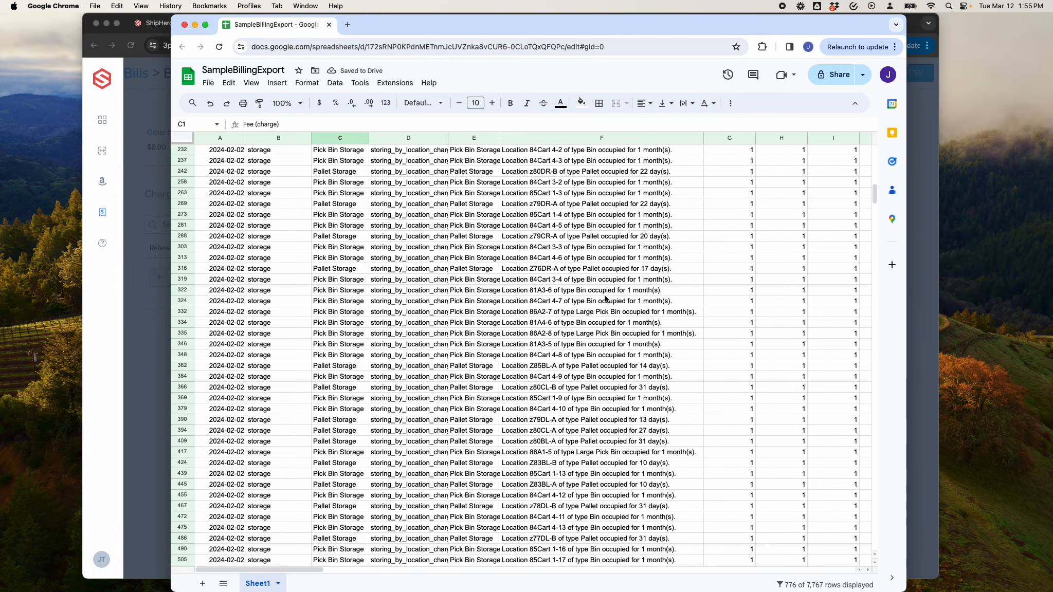
scroll(605, 299, up, 15)
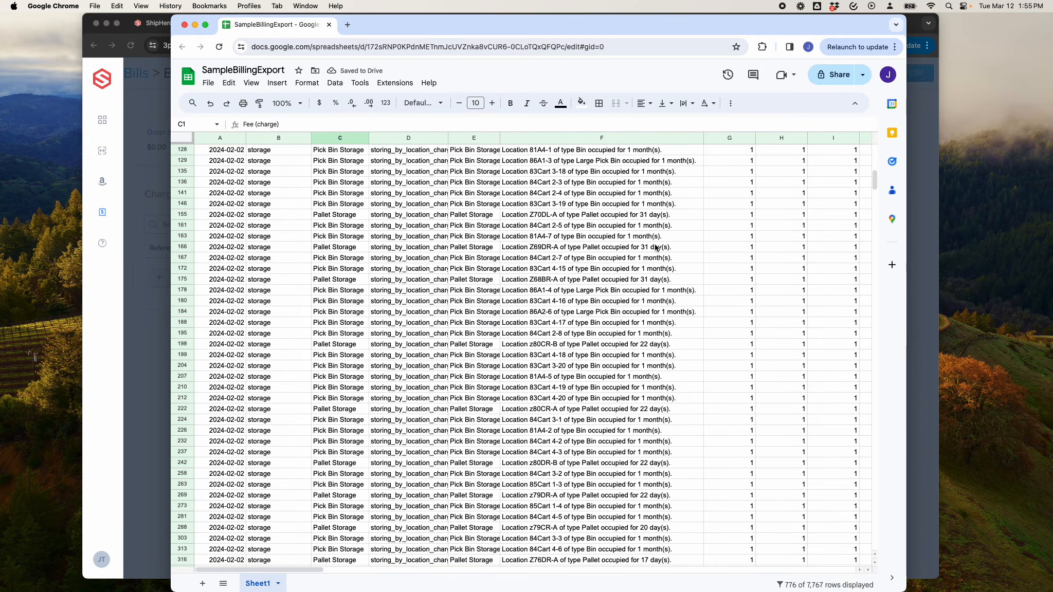
scroll(574, 221, up, 5)
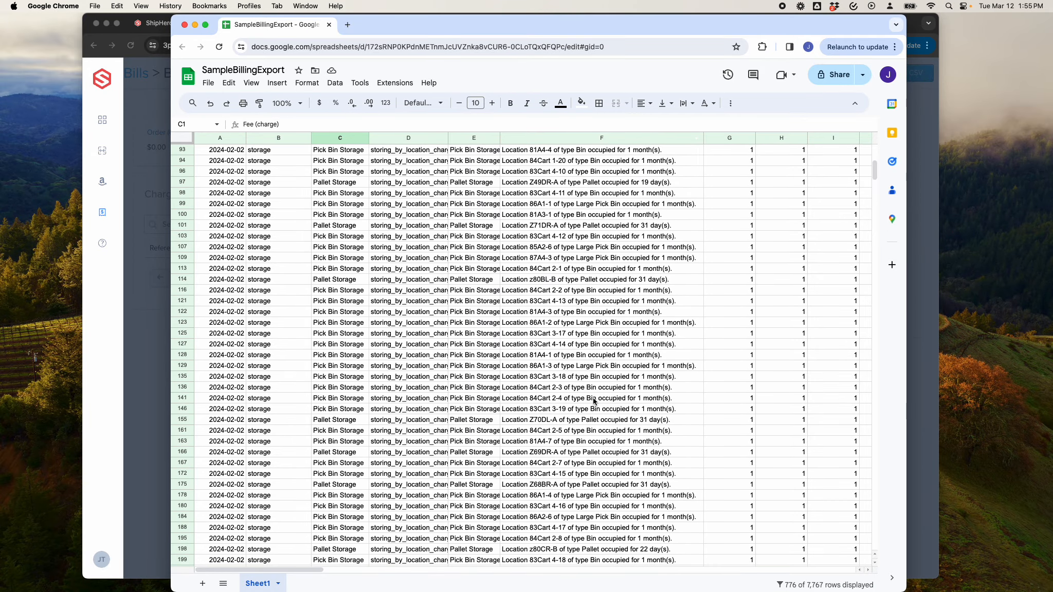
Step: Change the Fee (charge) filter to show Pick & Pack only
scroll(596, 400, up, 10)
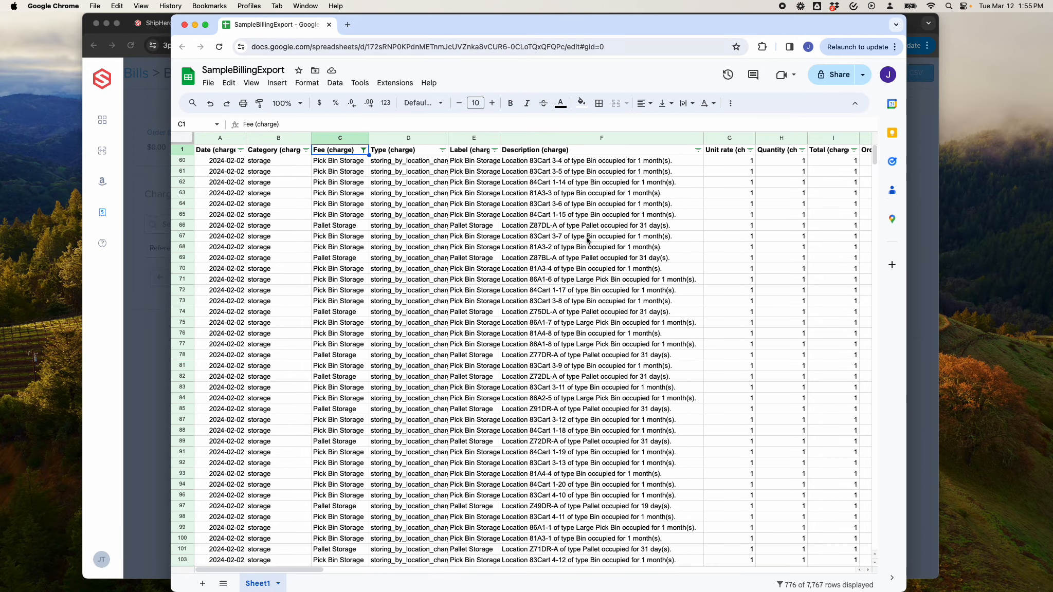
click(364, 150)
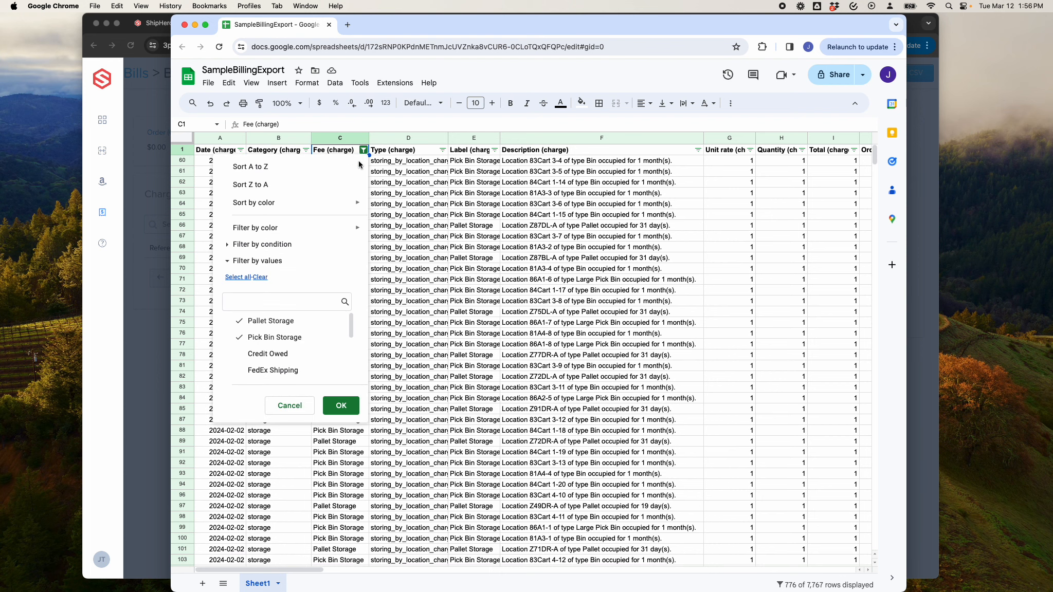
click(260, 277)
scroll(279, 337, down, 3)
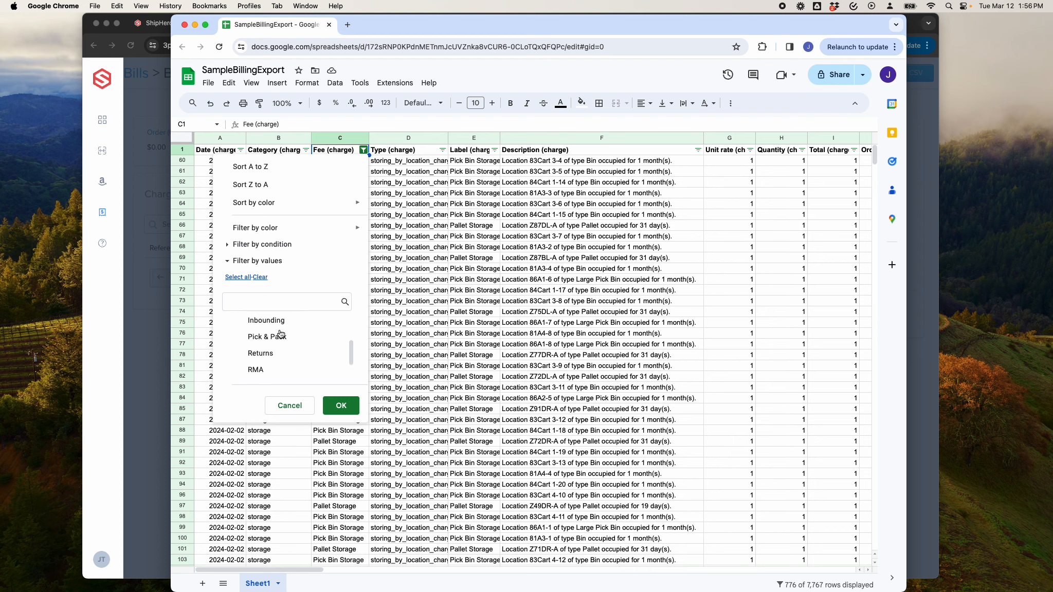
click(279, 338)
click(340, 405)
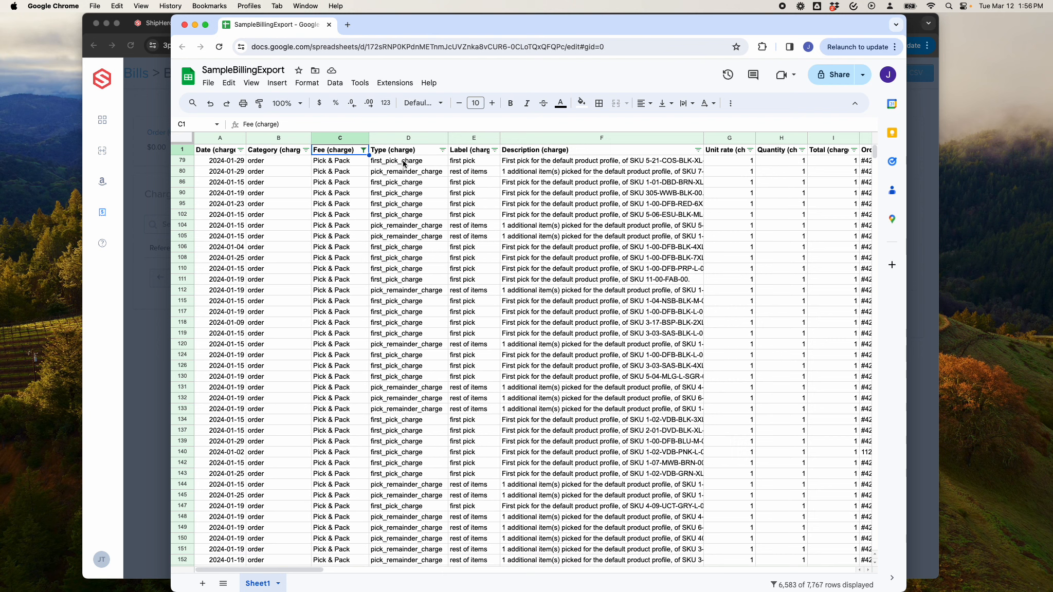
Step: Examine the first pick and rest of items labels in the Pick & Pack rows, along with their order number and date columns
click(465, 161)
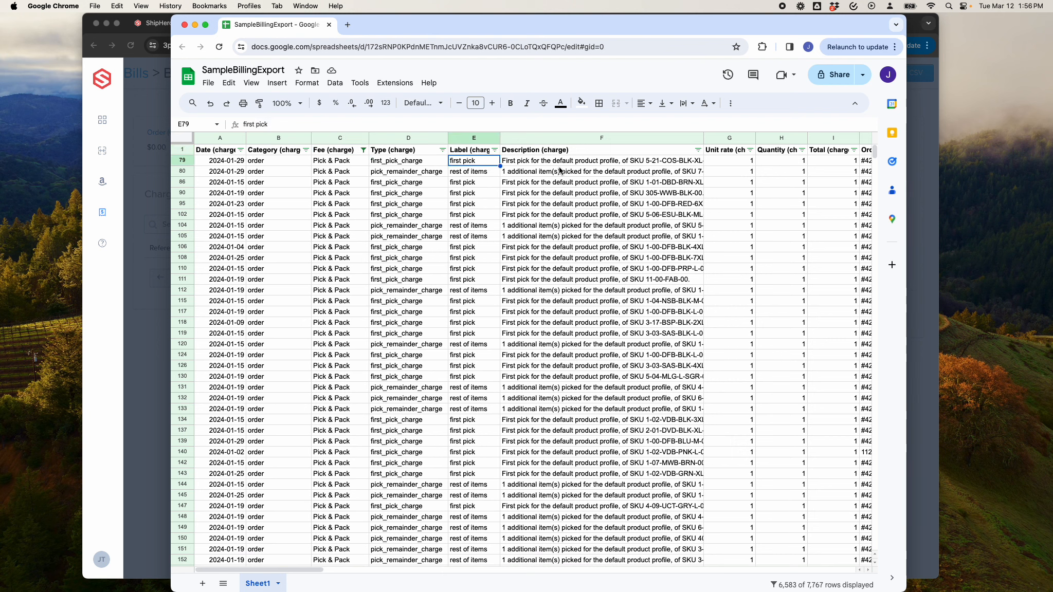
click(469, 173)
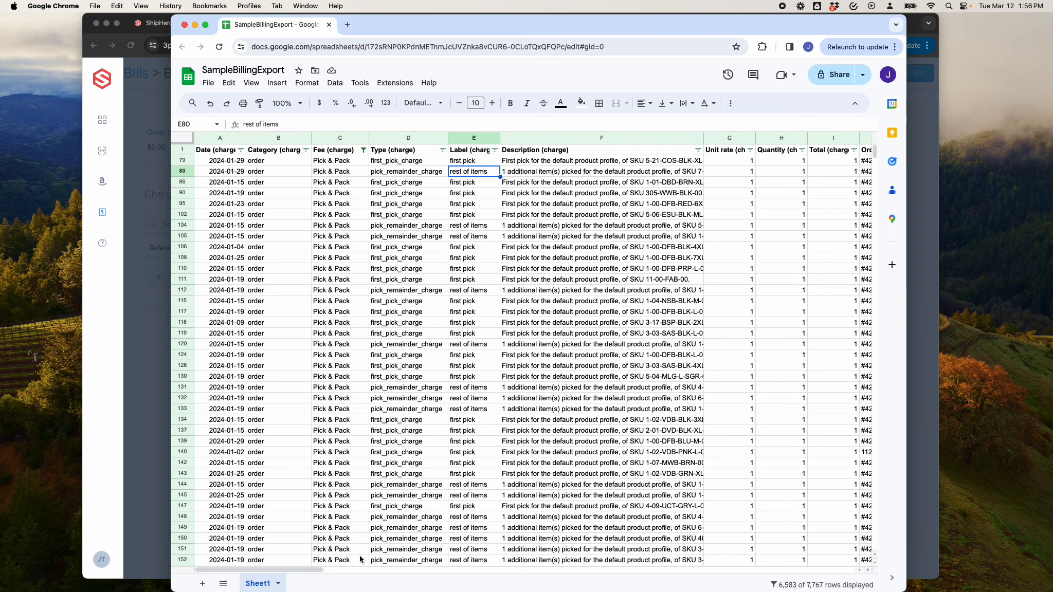
drag(310, 572, 336, 571)
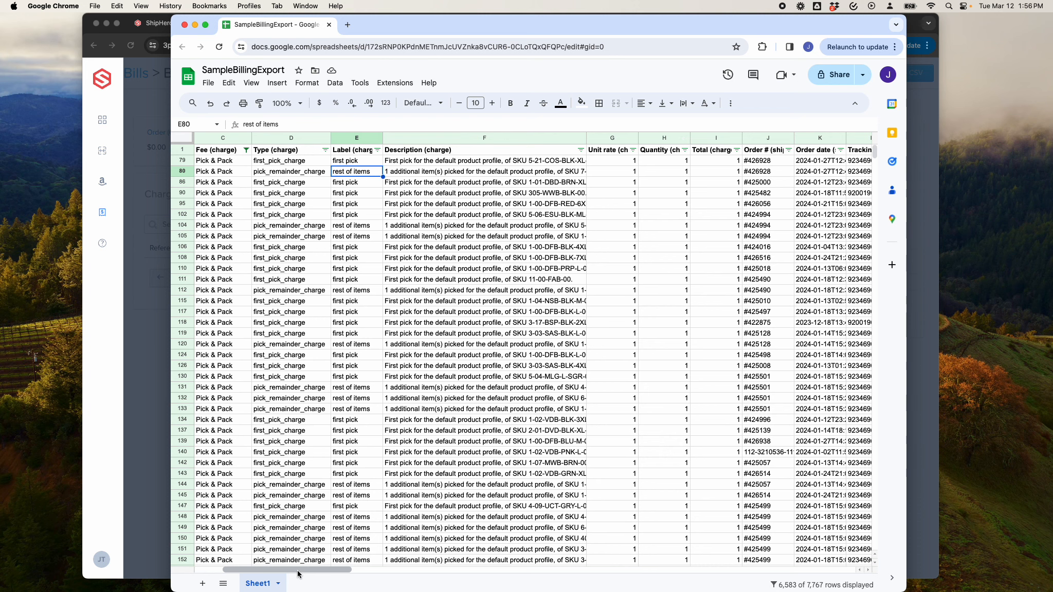
drag(234, 569, 205, 565)
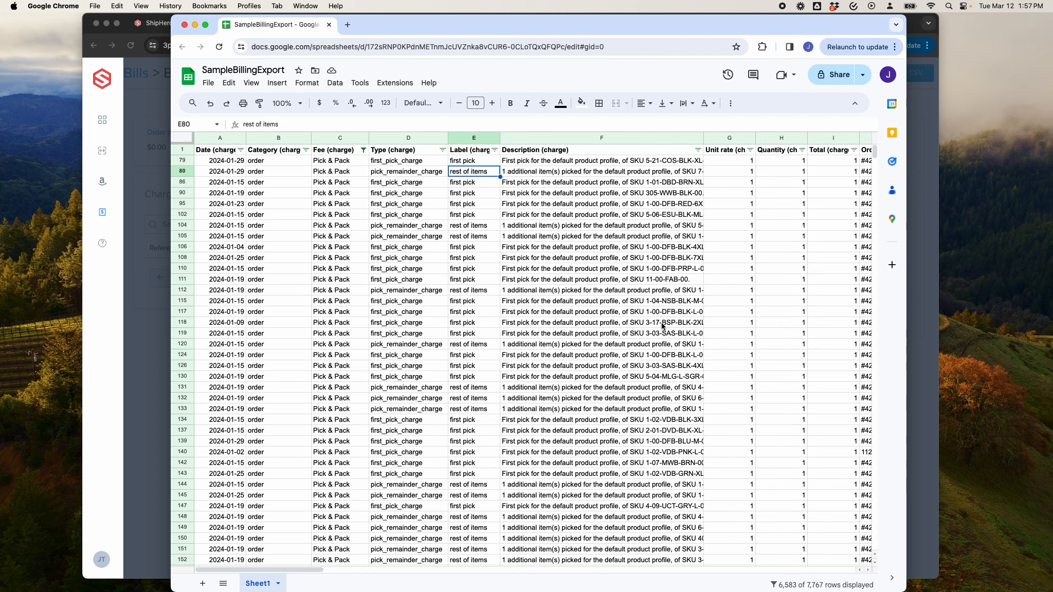
Step: Review the other fee types in the Fee (charge) filter without applying changes, and select the Total (charge) column to sum the Pick & Pack charges
drag(561, 25, 556, 24)
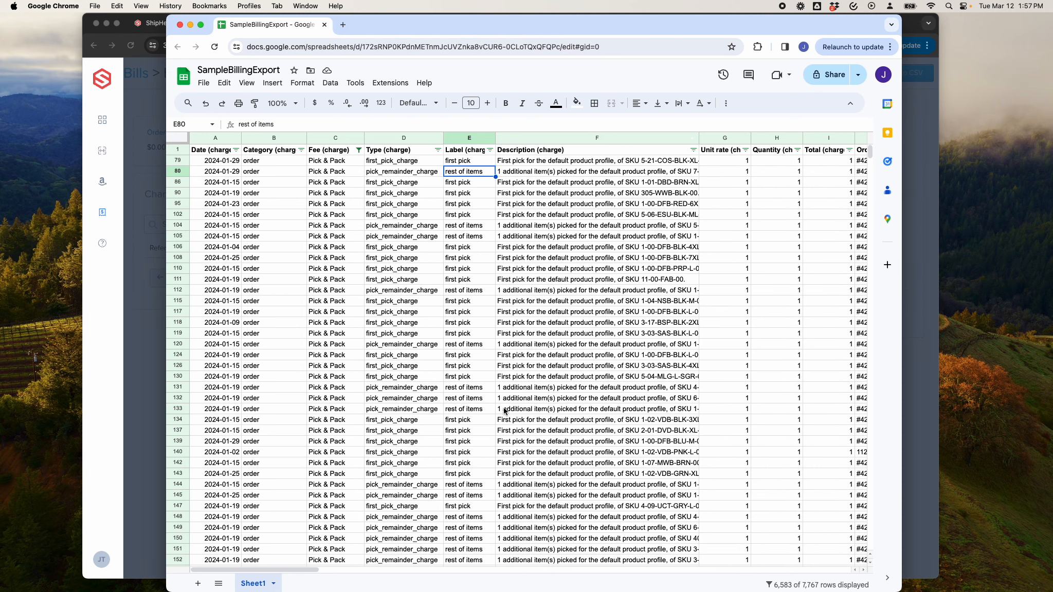
click(359, 150)
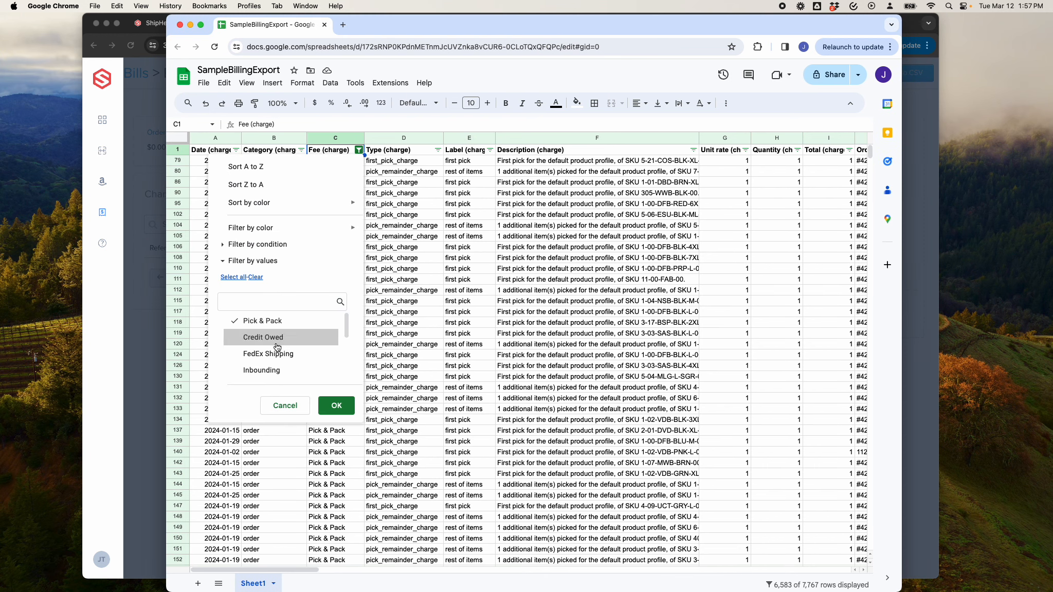
scroll(278, 354, down, 1)
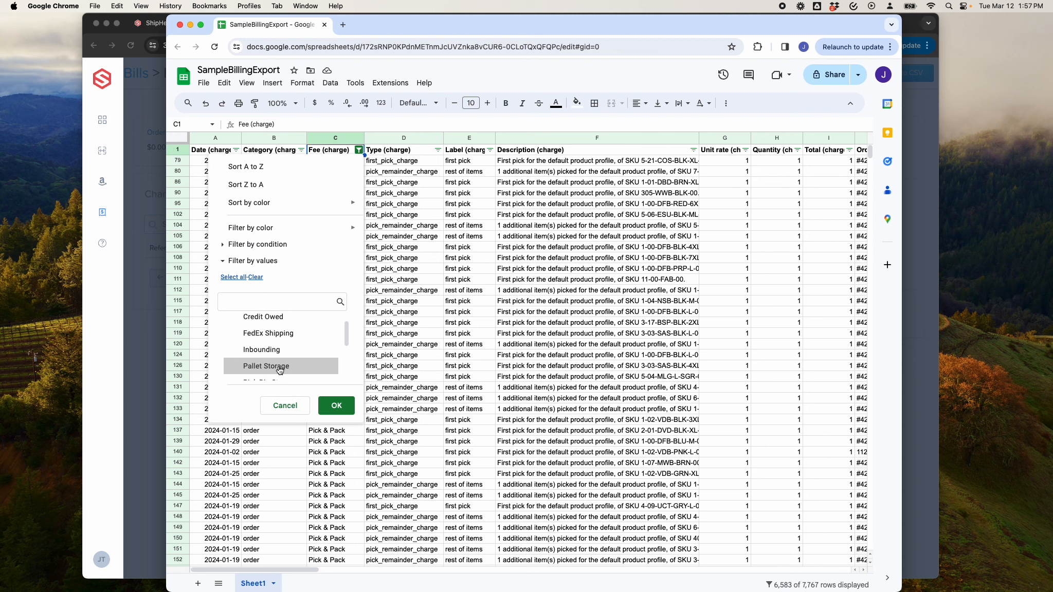
scroll(279, 367, down, 4)
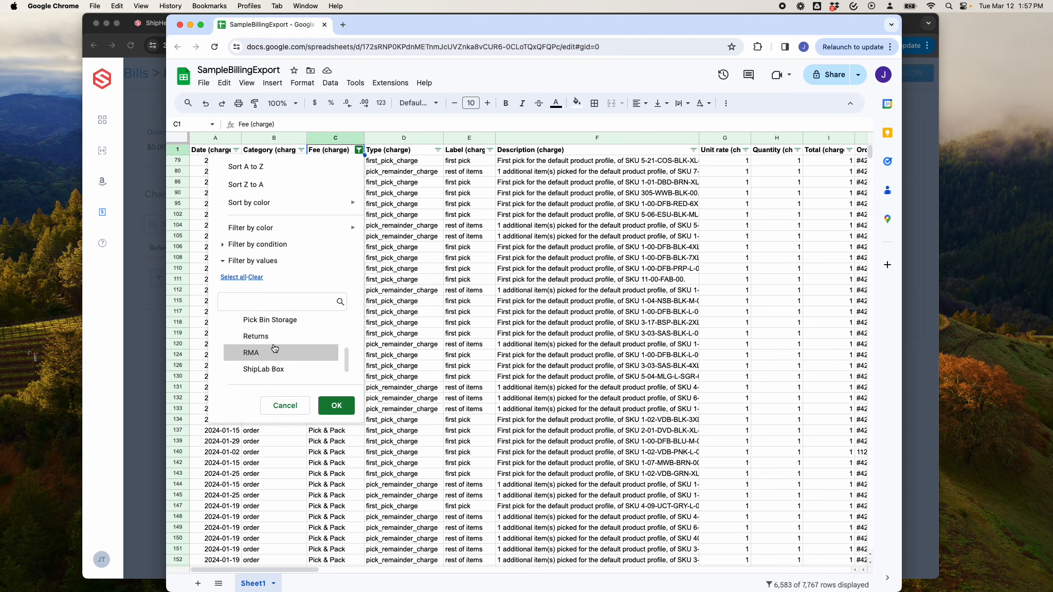
scroll(275, 363, down, 1)
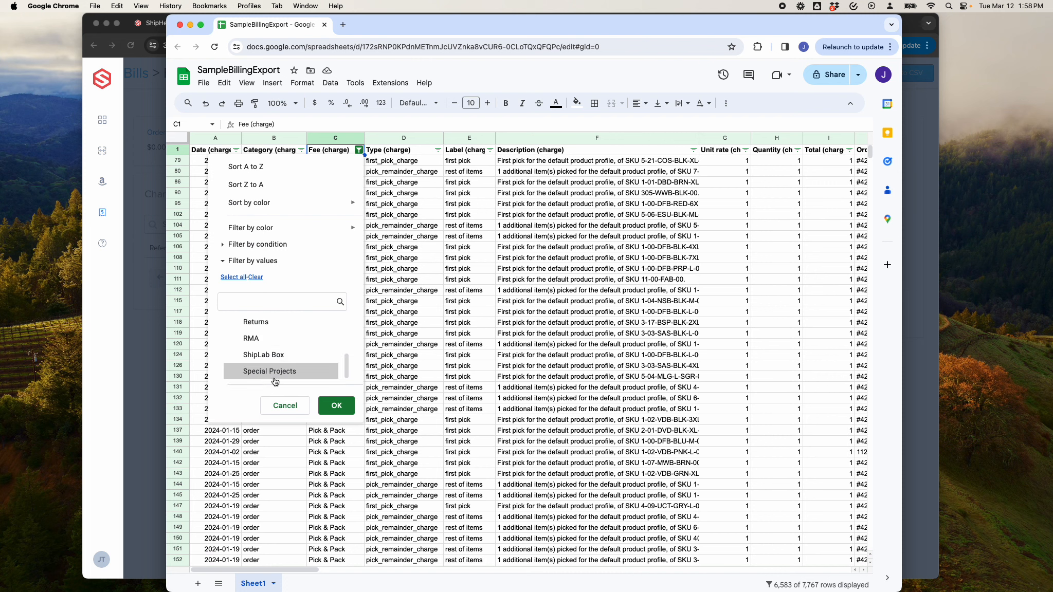
click(291, 406)
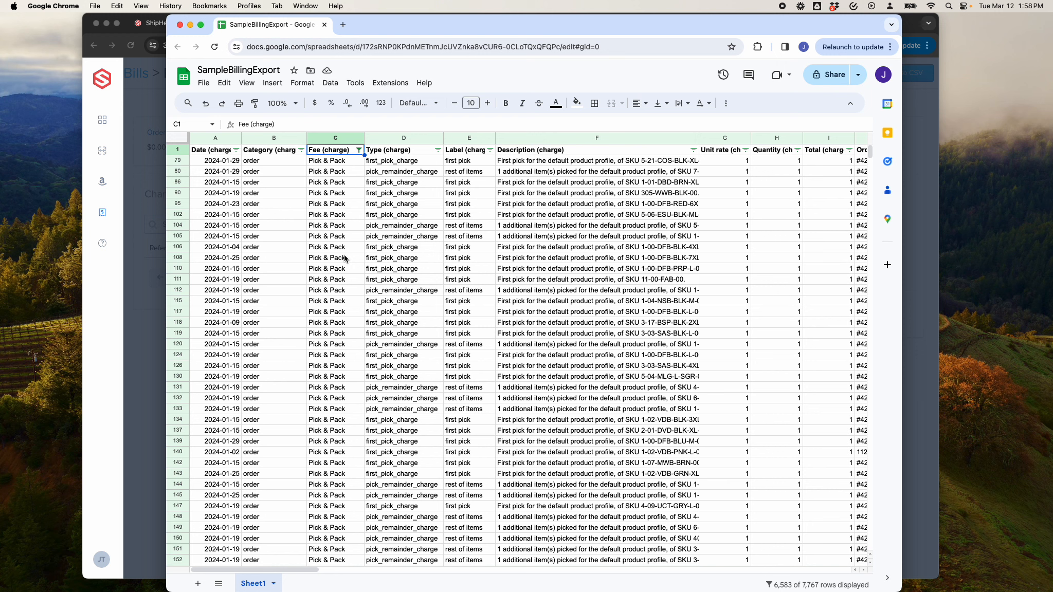
click(828, 139)
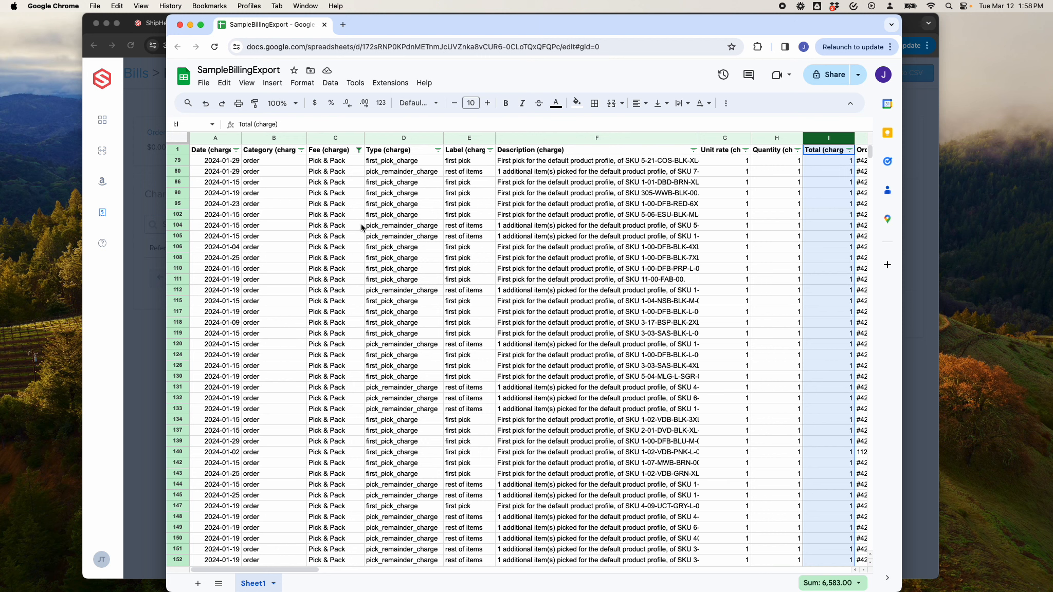
Step: Add Special Projects to the Fee (charge) filter alongside Pick & Pack, and select row 40 to review that ad hoc charge
click(358, 150)
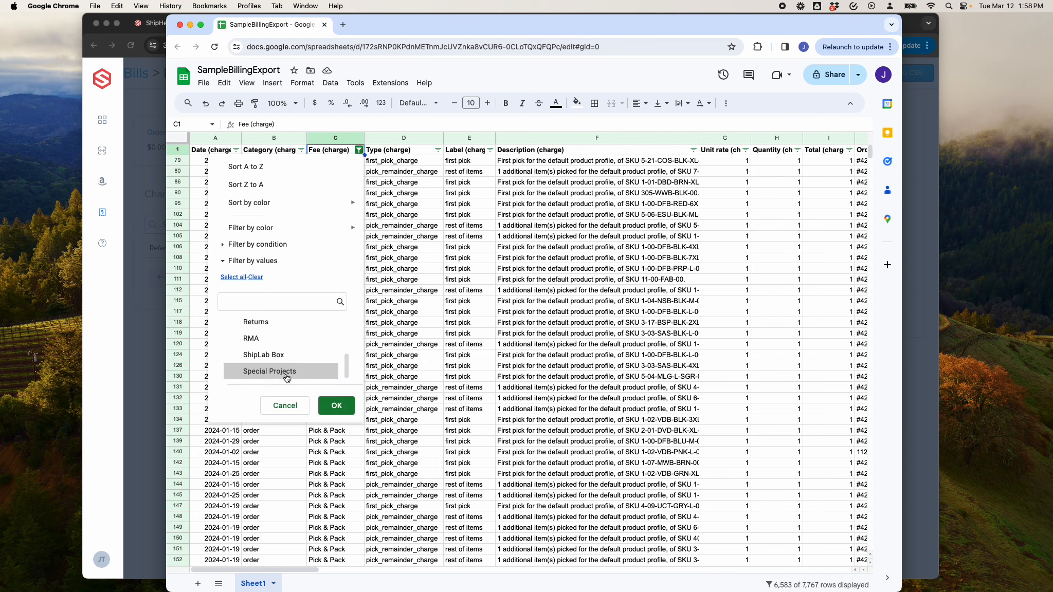
click(336, 406)
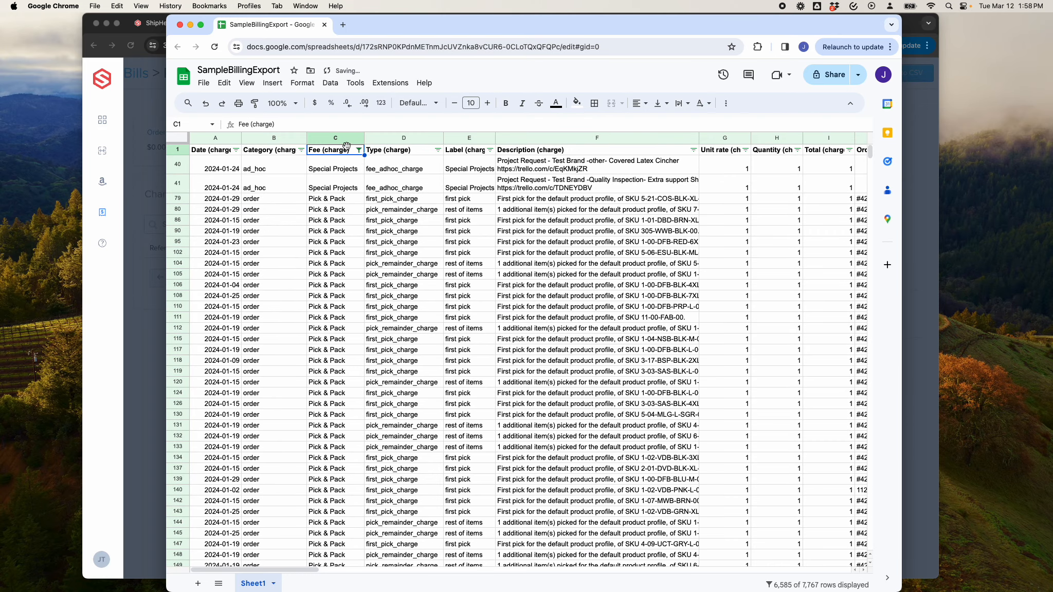
click(226, 170)
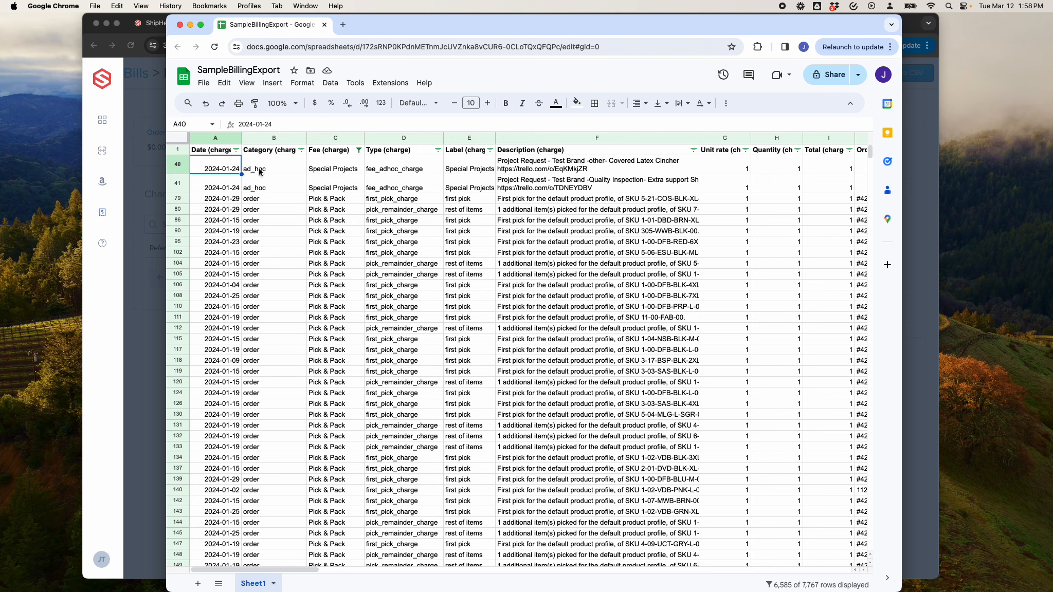
click(177, 163)
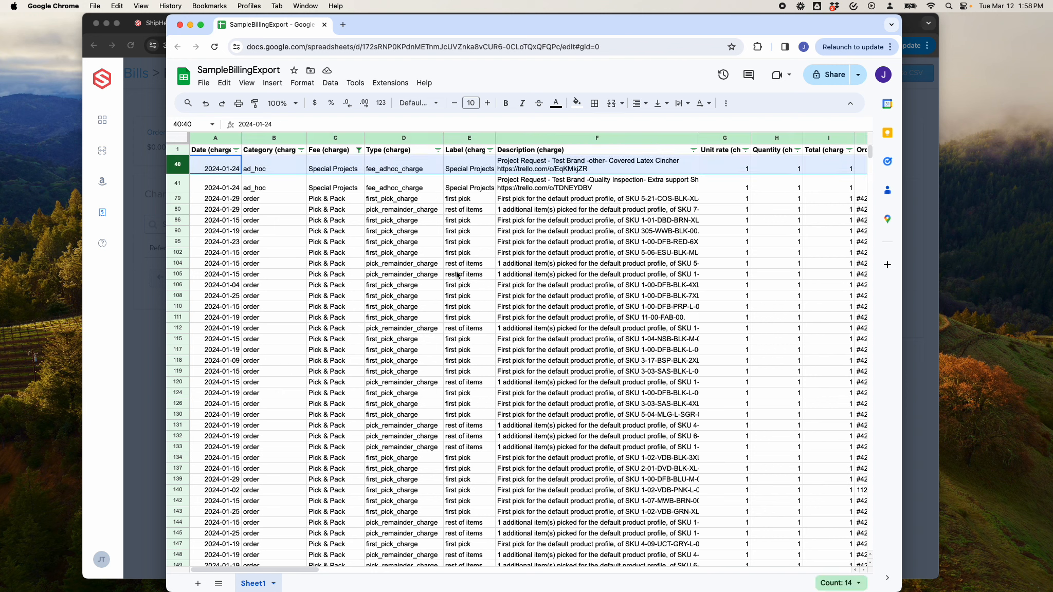
scroll(568, 284, down, 1)
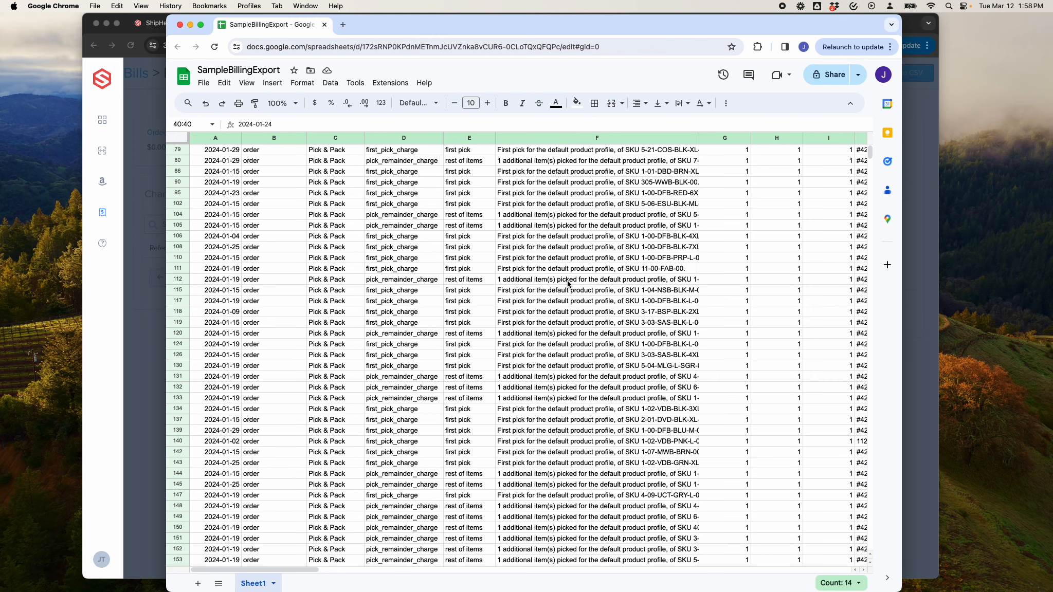
scroll(568, 284, up, 1)
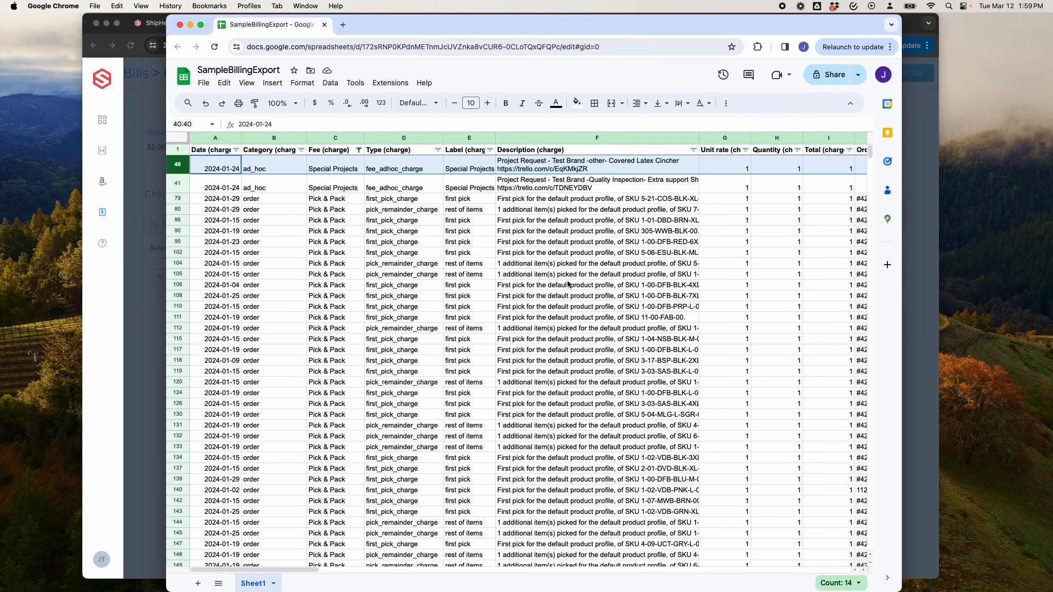